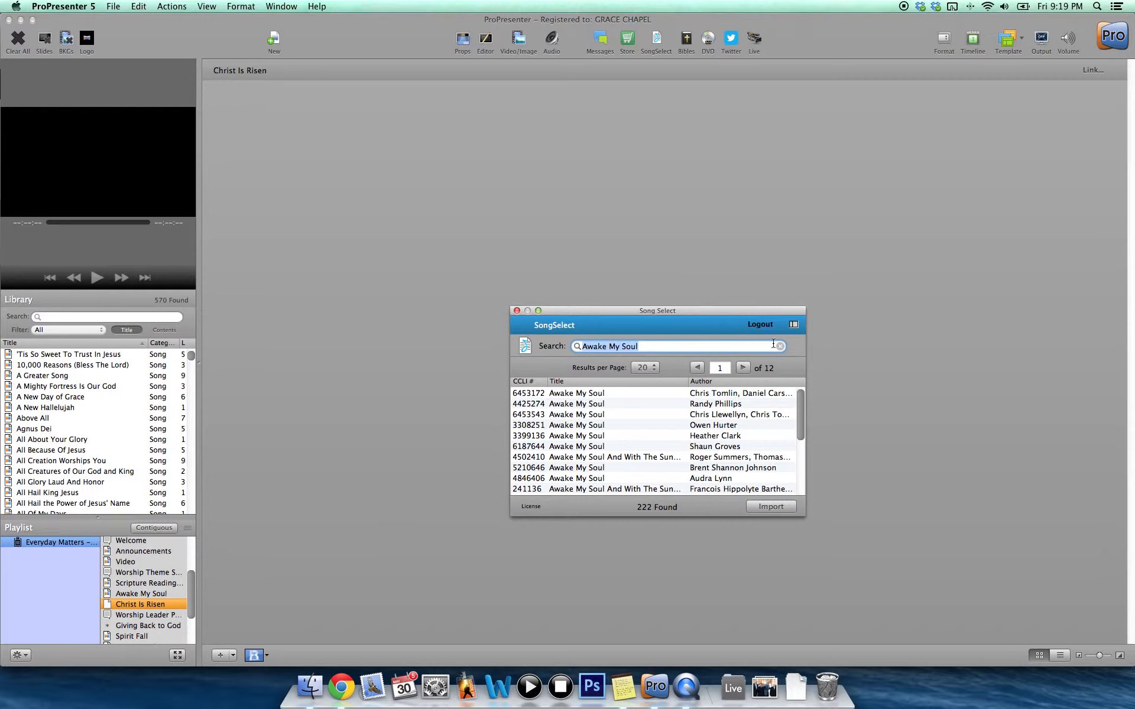
Search SongSelect for "Christ Is Risen", select the Matt Maher and Mia Fieldes version, and preview its lyrics.
click(781, 347)
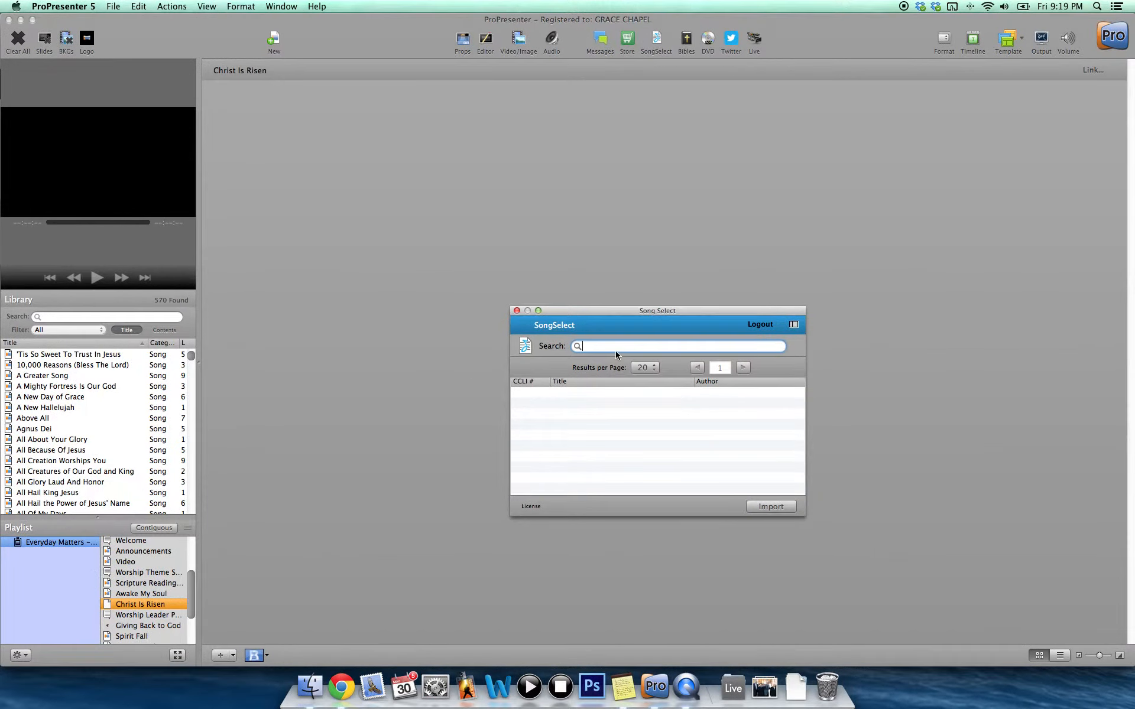
text(Christ Is Risen)
key(Return)
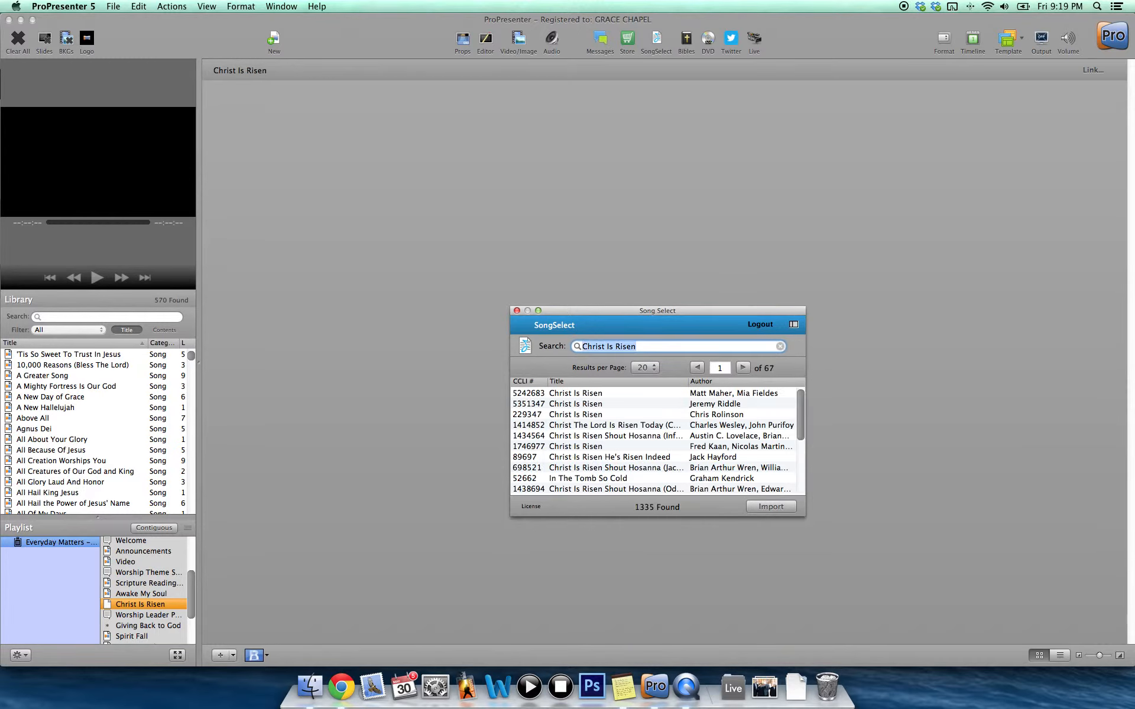
click(572, 393)
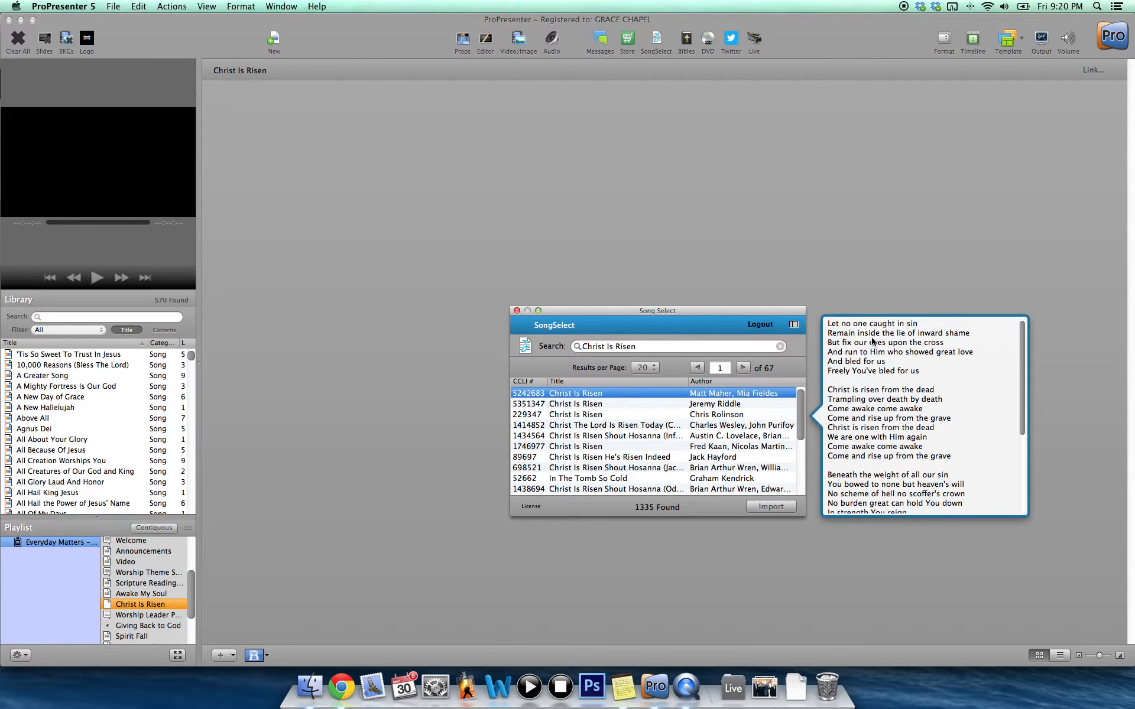
scroll(872, 461, down, 1)
scroll(873, 460, up, 1)
Switch to Chrome and open the lyrics and chords of the plan's Christ Is Risen arrangement in Planning Center to compare the words.
click(341, 687)
key(super+w)
key(super+w)
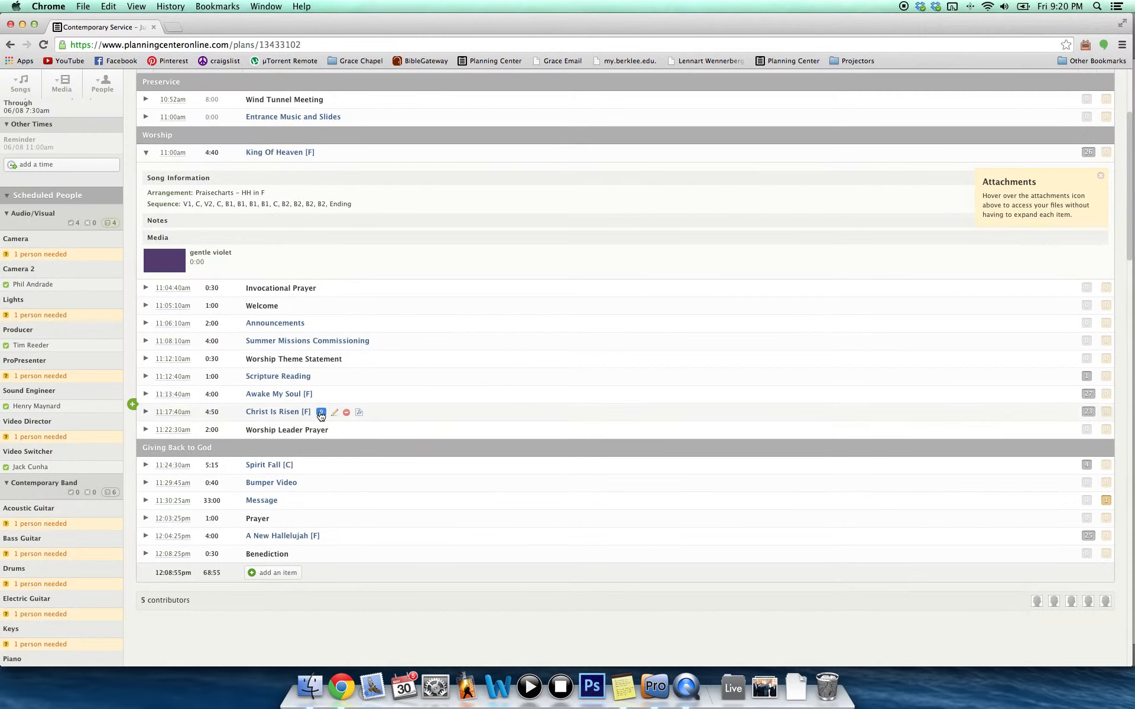
click(360, 413)
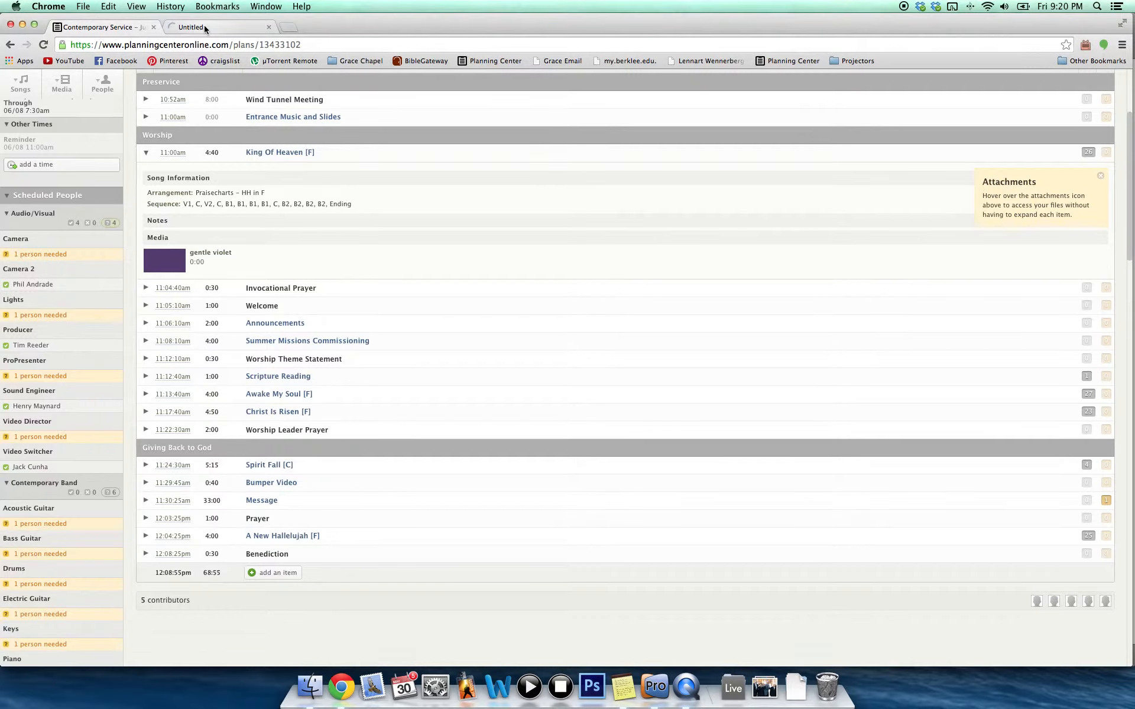
click(195, 27)
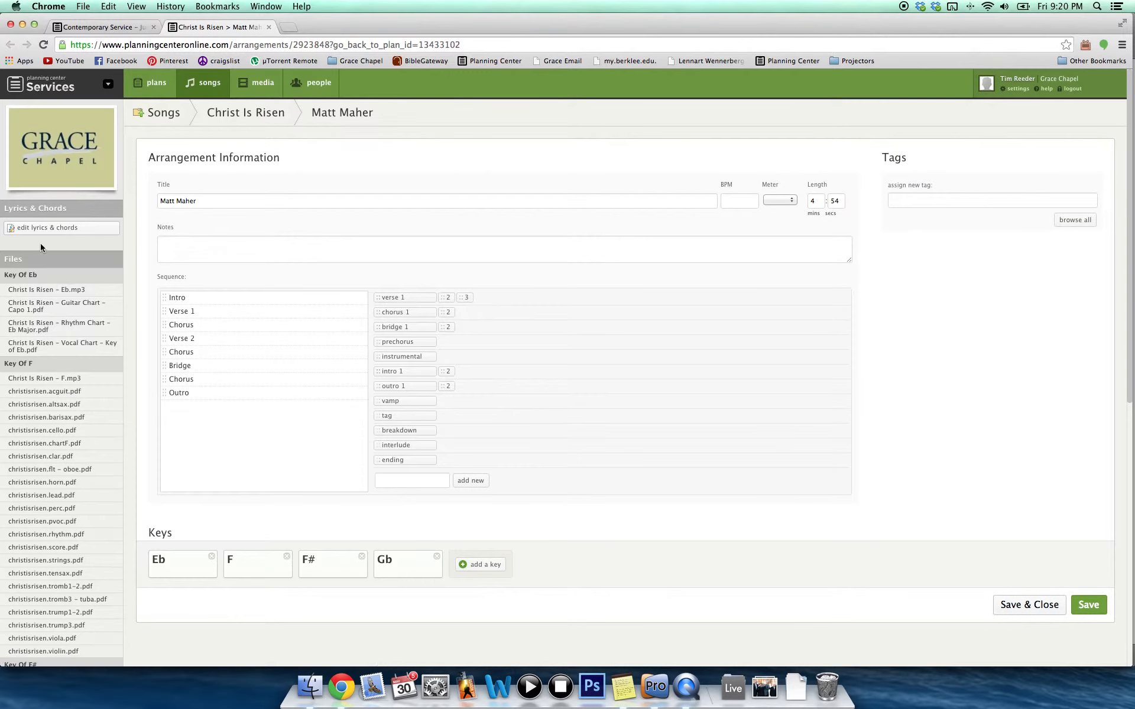
click(21, 228)
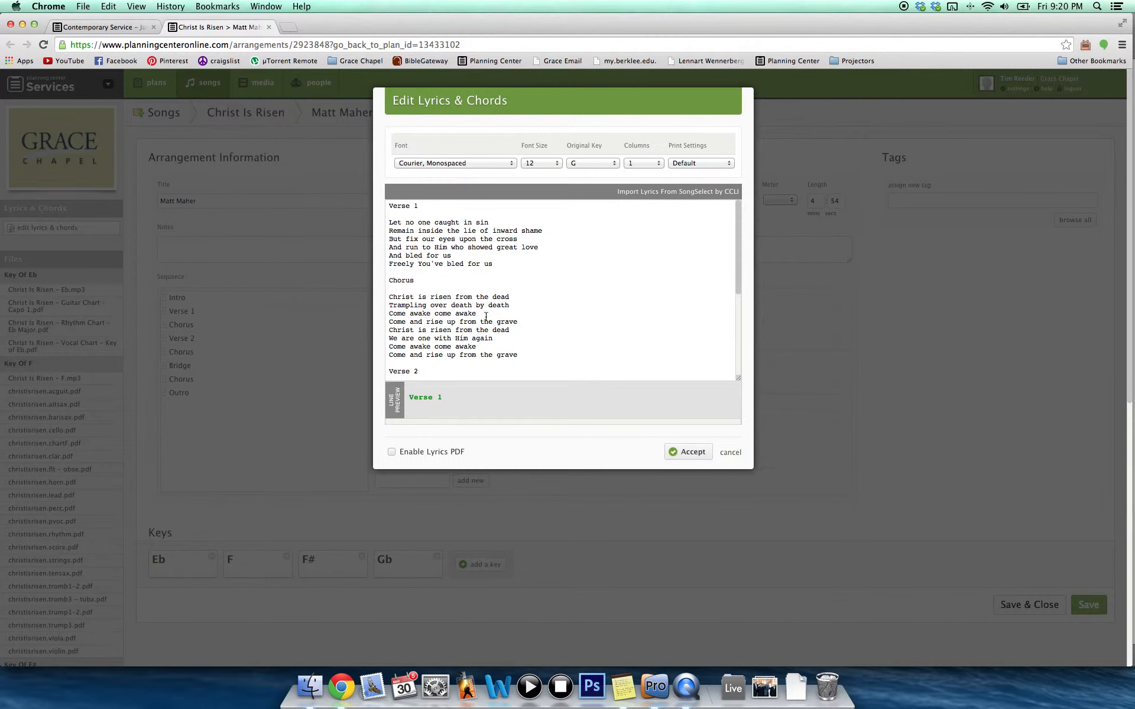
Return to ProPresenter, import the selected Christ Is Risen version into the Library with a Standard template, and close SongSelect.
click(654, 692)
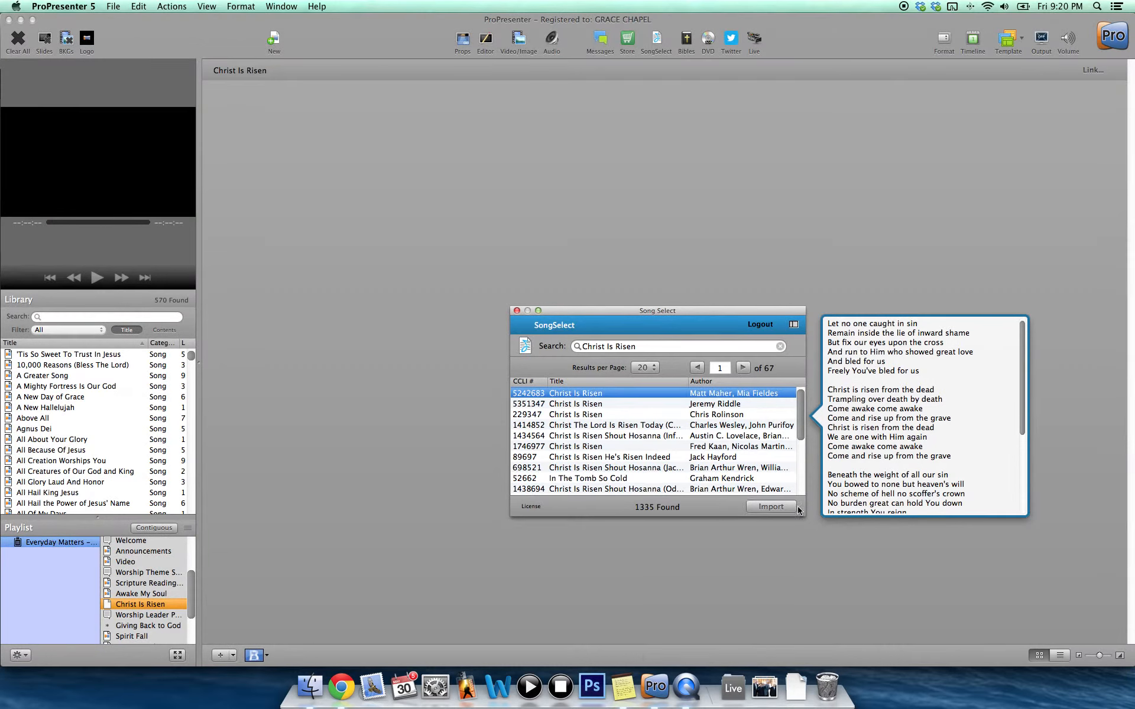
click(761, 508)
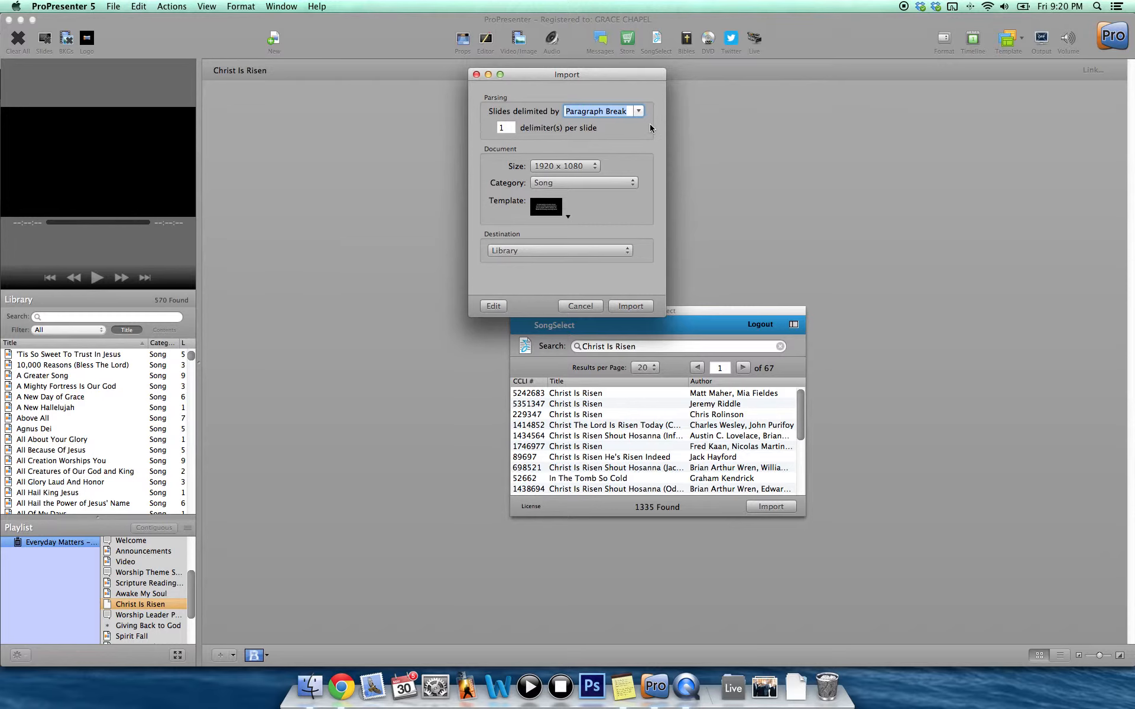
click(563, 208)
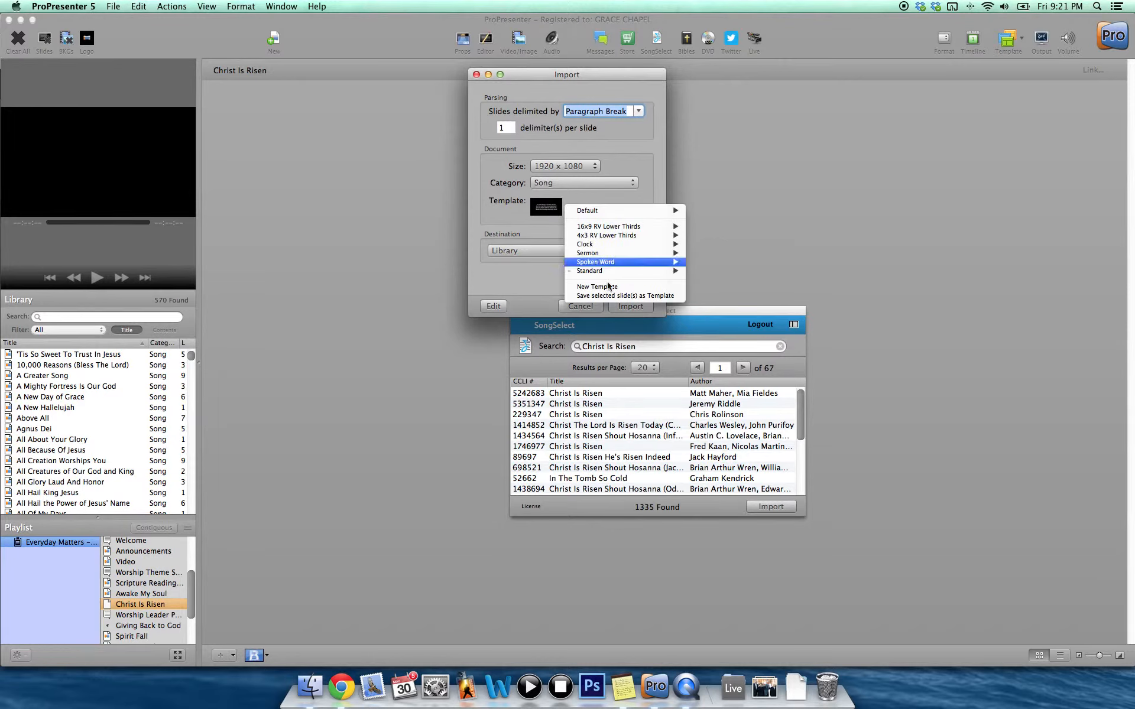
mouse_move(610, 278)
click(718, 274)
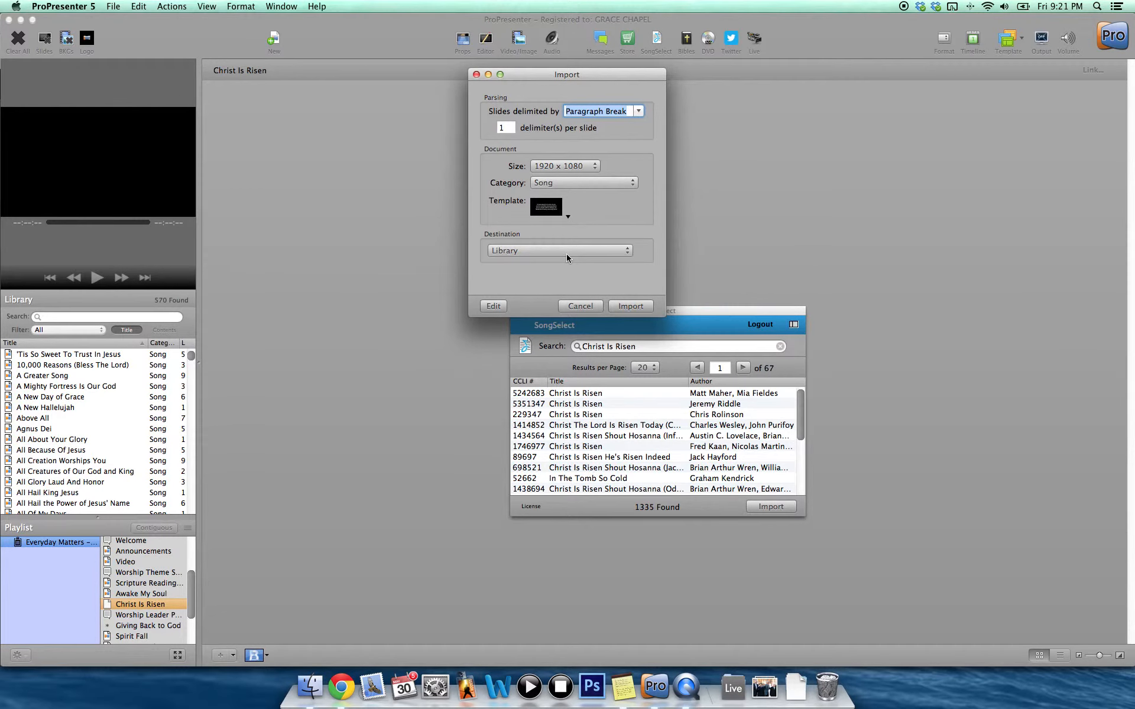
click(630, 306)
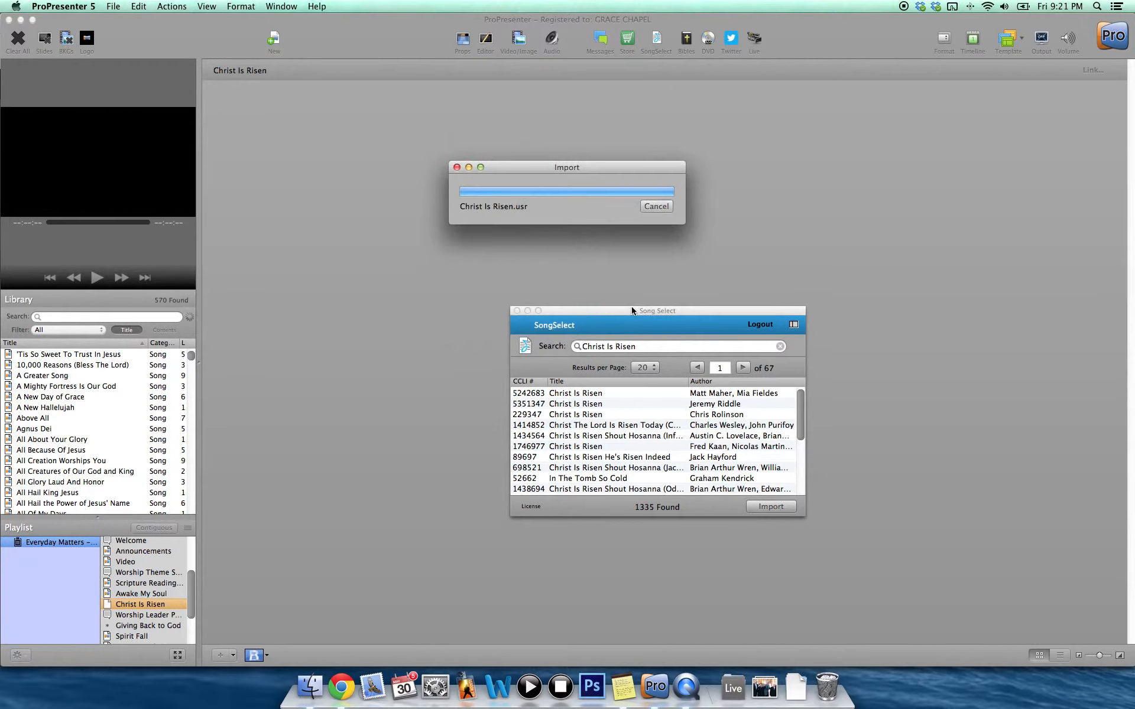
click(516, 312)
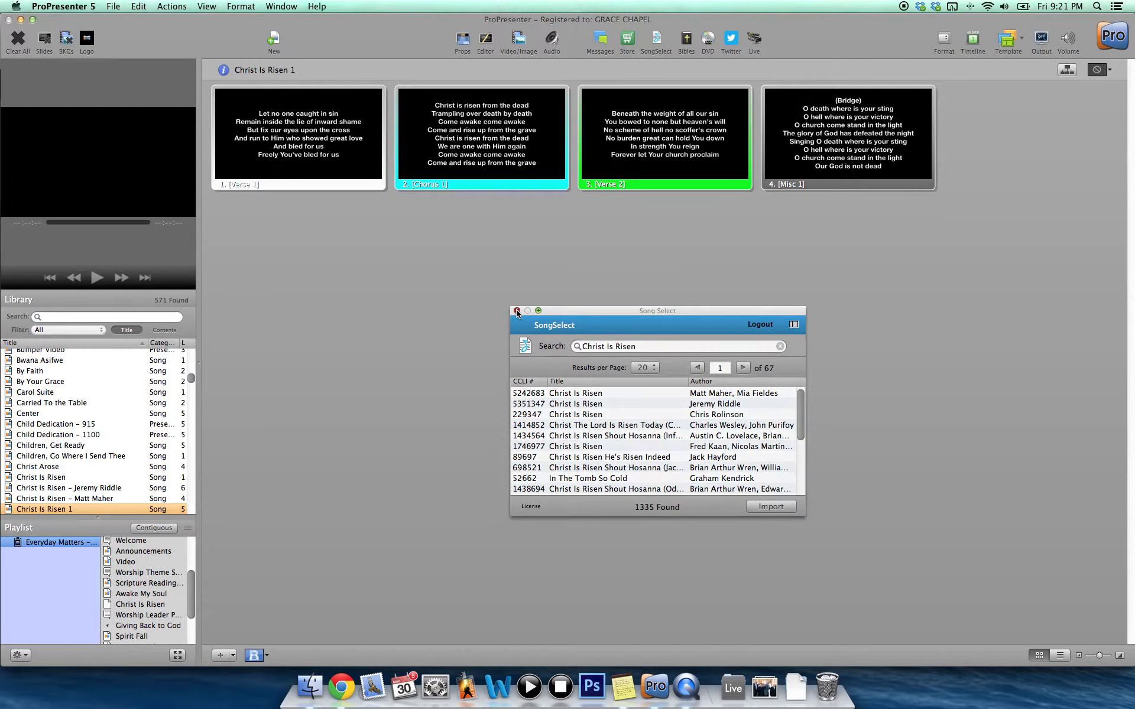
Try to rename the imported library song Christ Is Risen 1 as "Christ Is Risen".
scroll(95, 477, down, 1)
scroll(95, 477, down, 6)
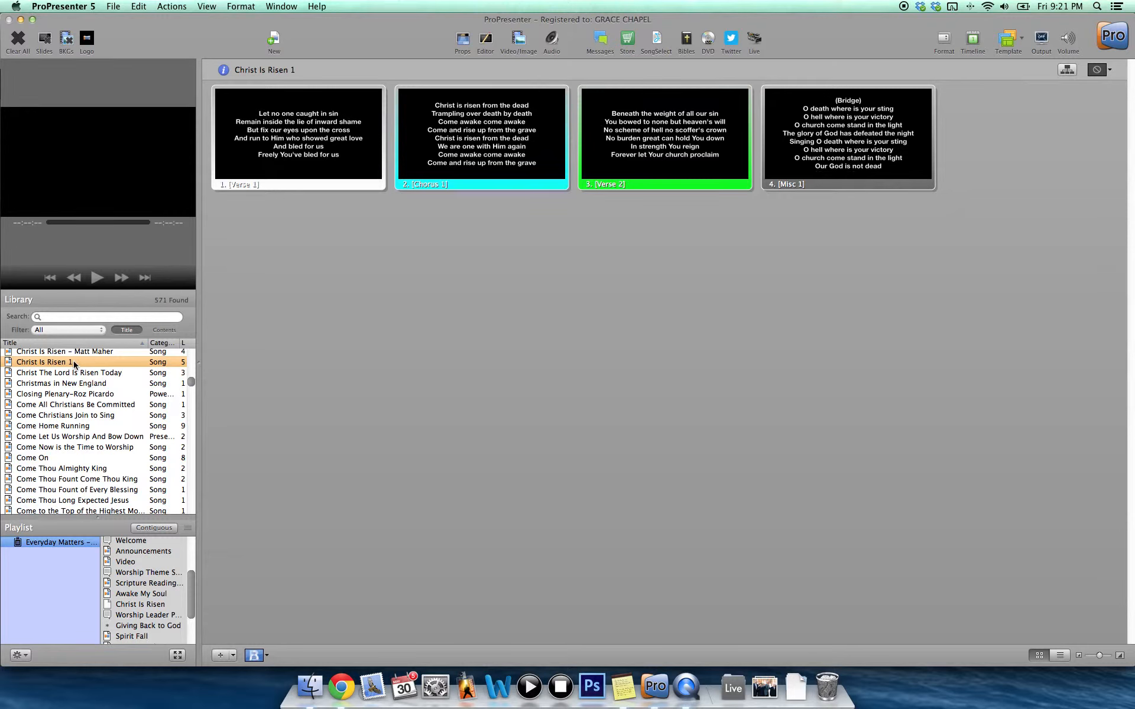
right_click(74, 364)
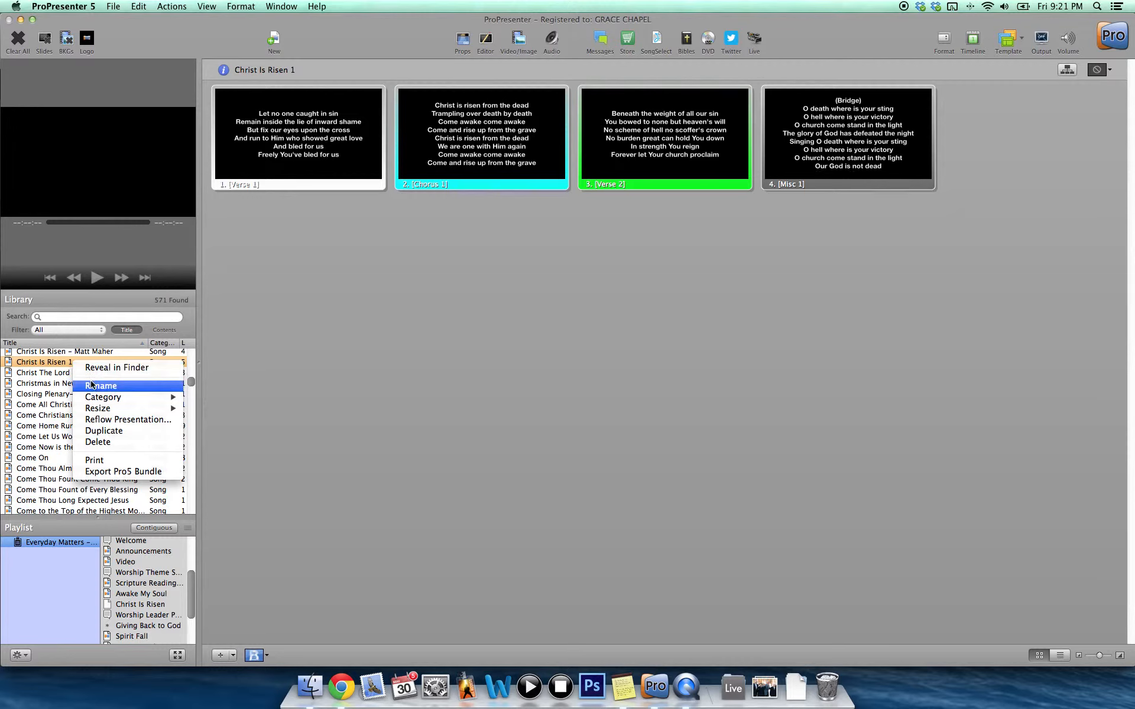
click(98, 385)
click(85, 361)
key(shift+Left)
key(BackSpace)
key(BackSpace)
key(BackSpace)
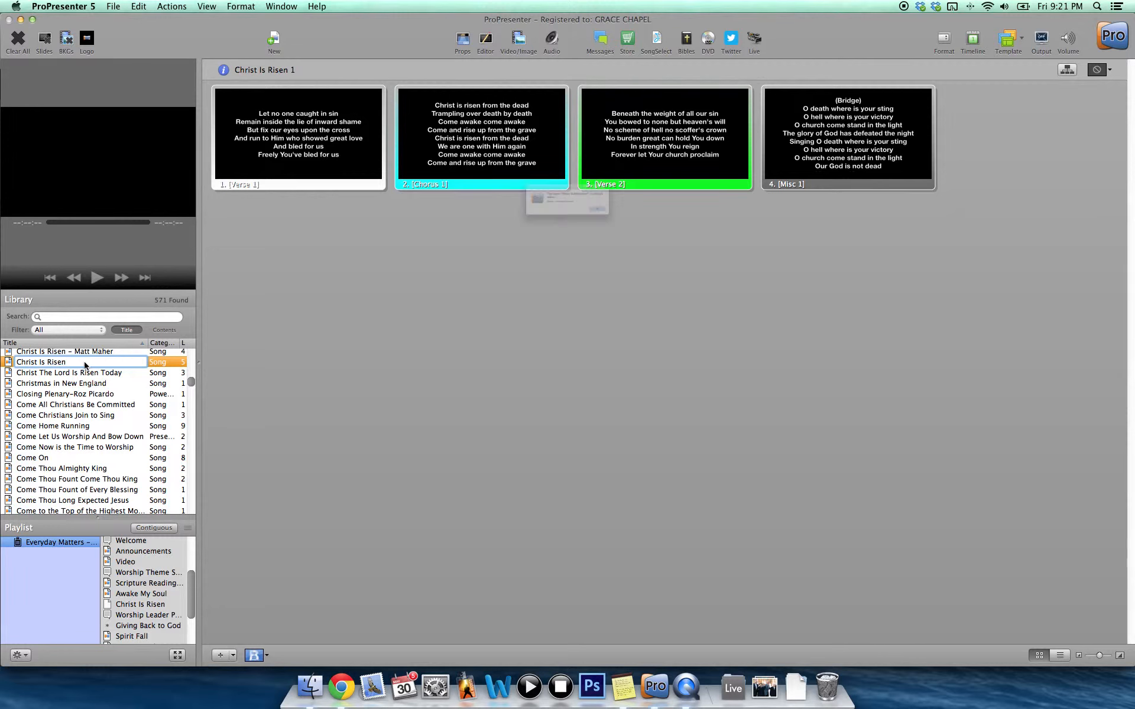
key(Return)
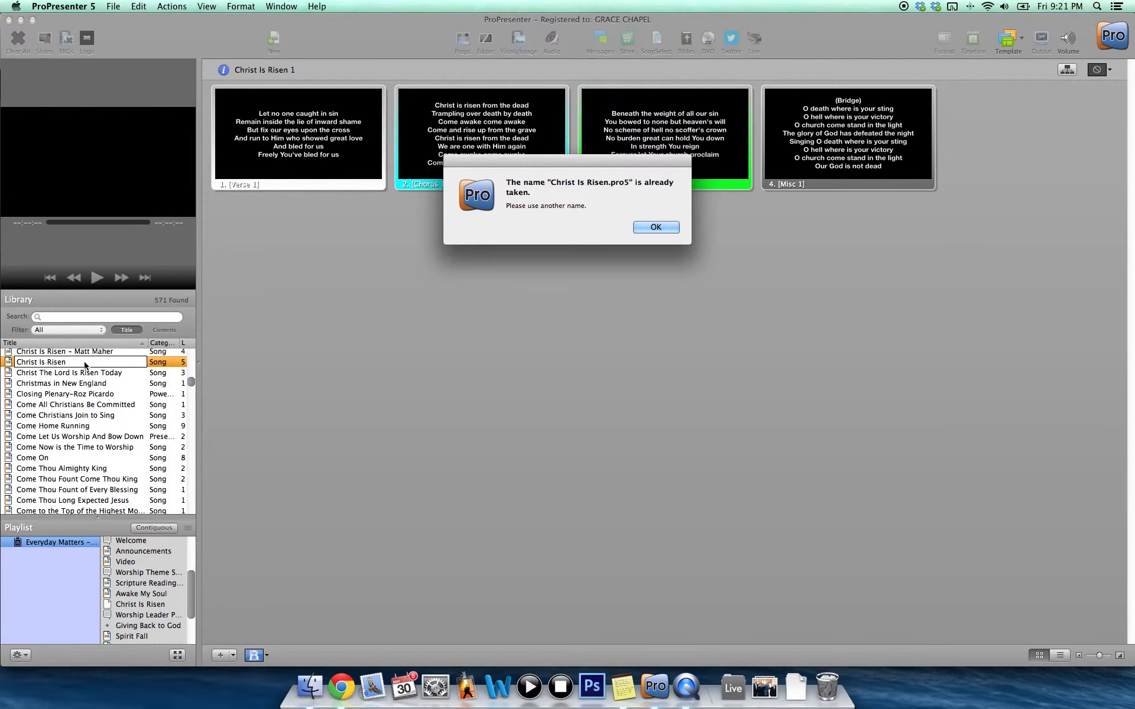
click(657, 229)
scroll(153, 376, up, 3)
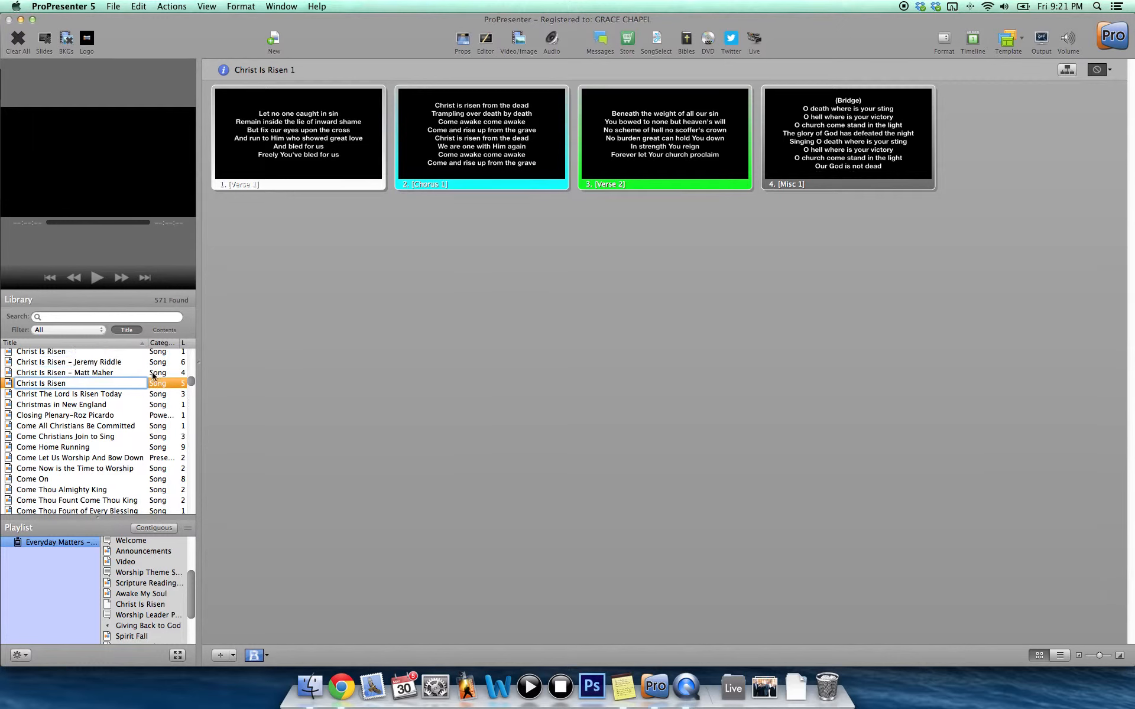
click(125, 361)
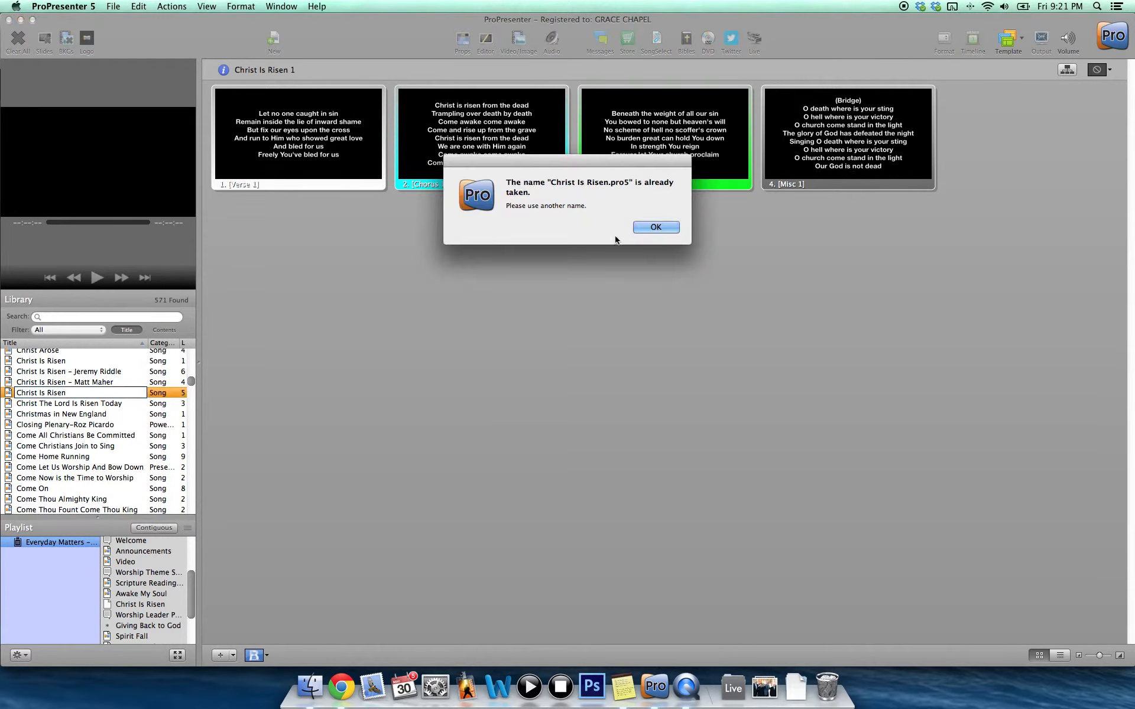
click(655, 228)
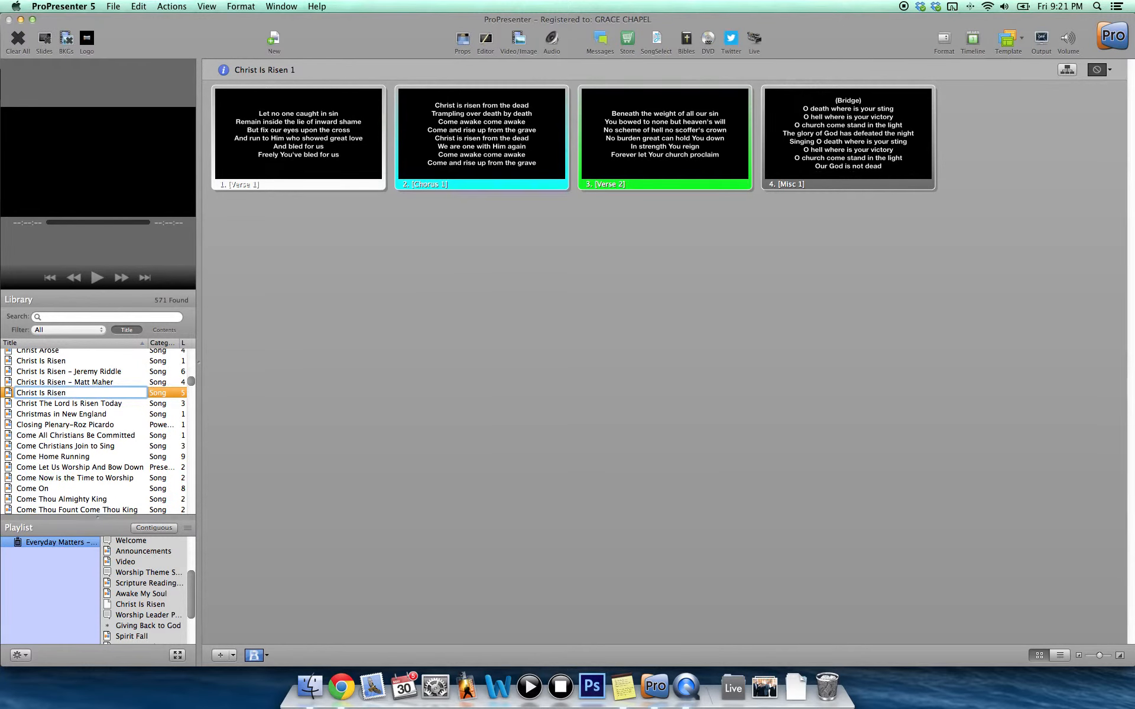
click(111, 387)
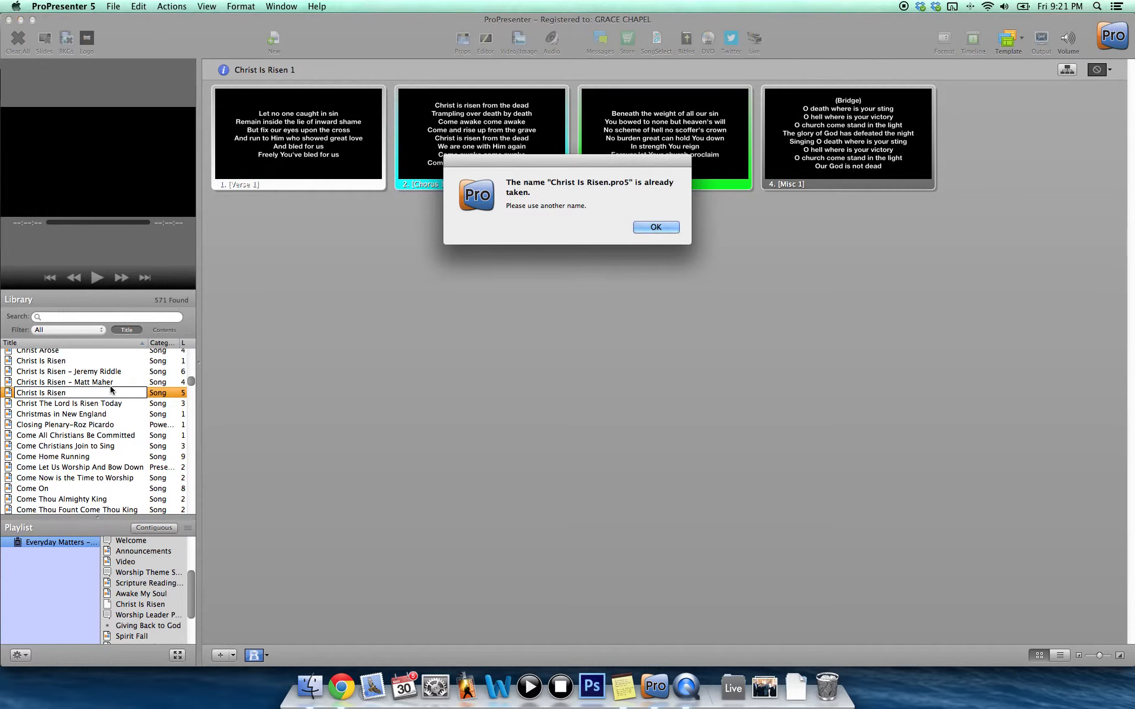
key(Return)
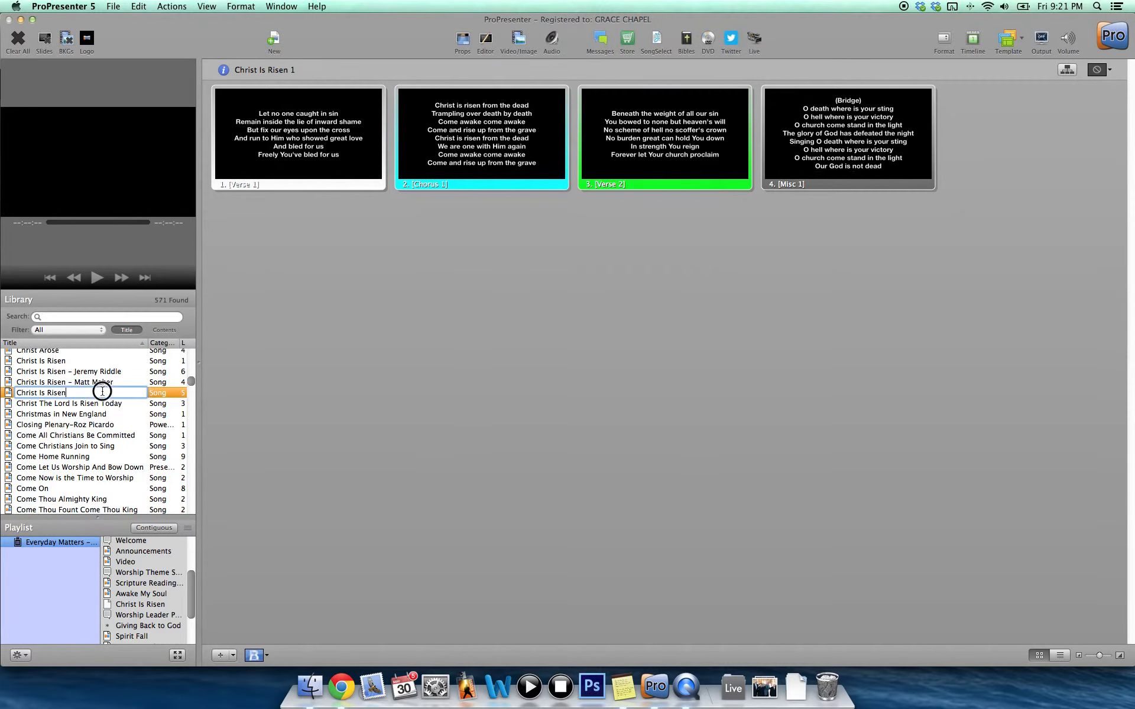
key(Return)
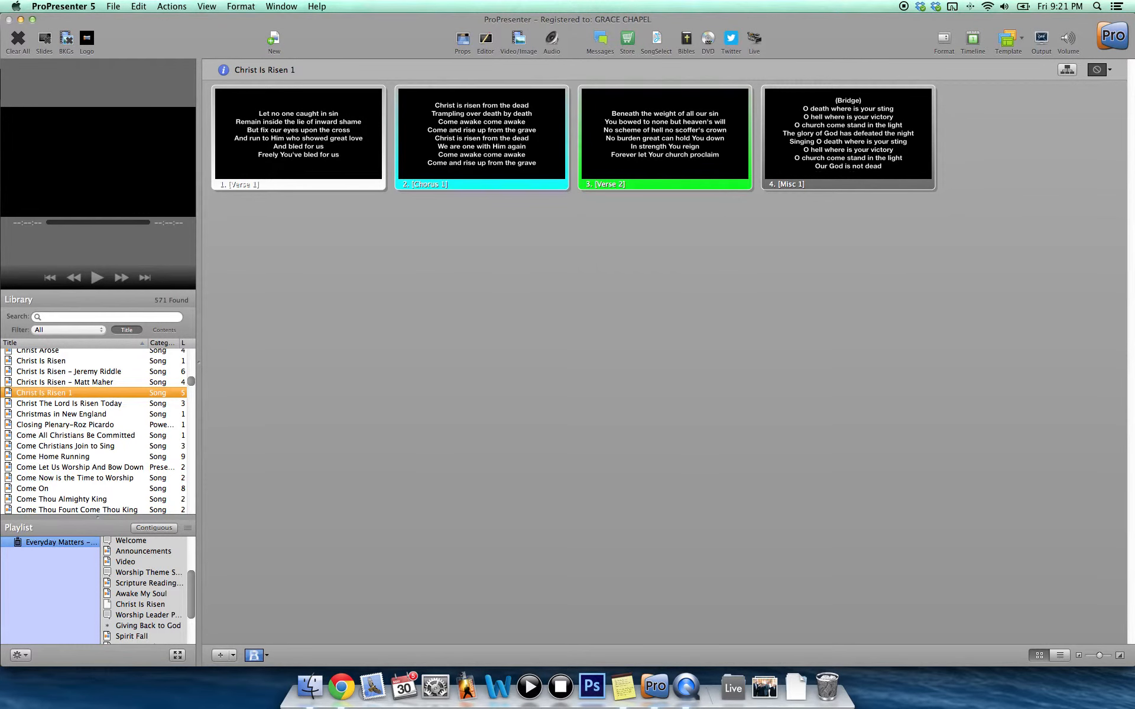
Reveal the older library song Christ Is Risen in Finder, move its file to the Trash, and close the Finder window.
click(80, 362)
right_click(80, 362)
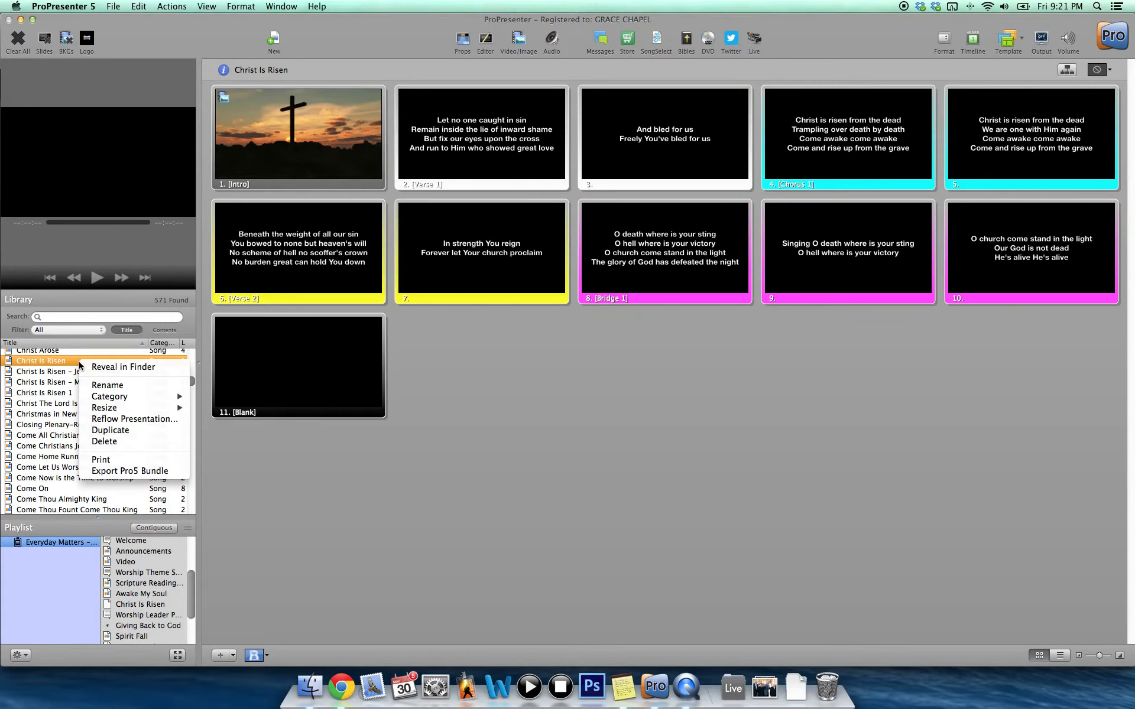
click(106, 369)
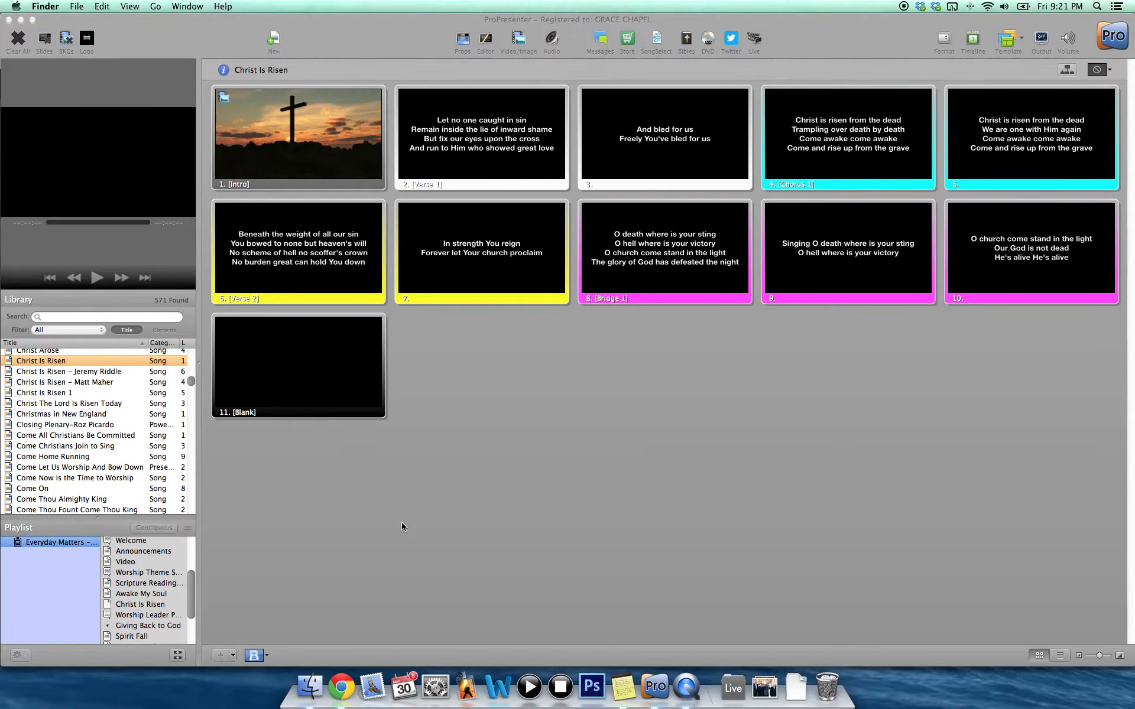
key(super+BackSpace)
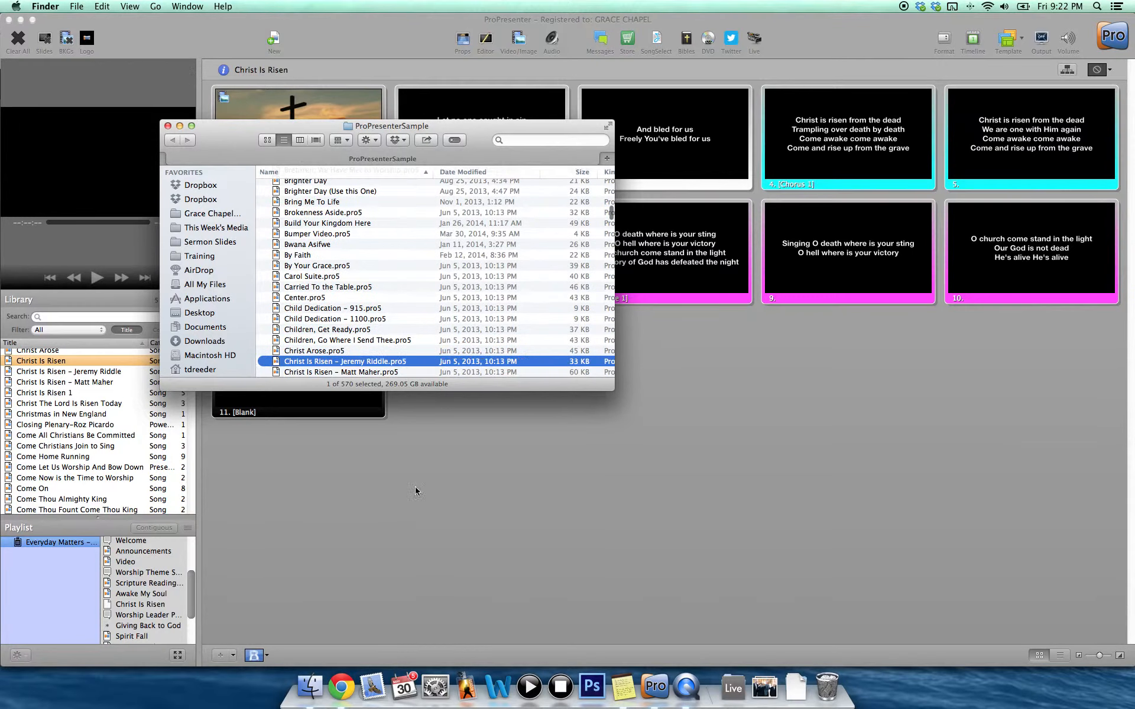
click(167, 126)
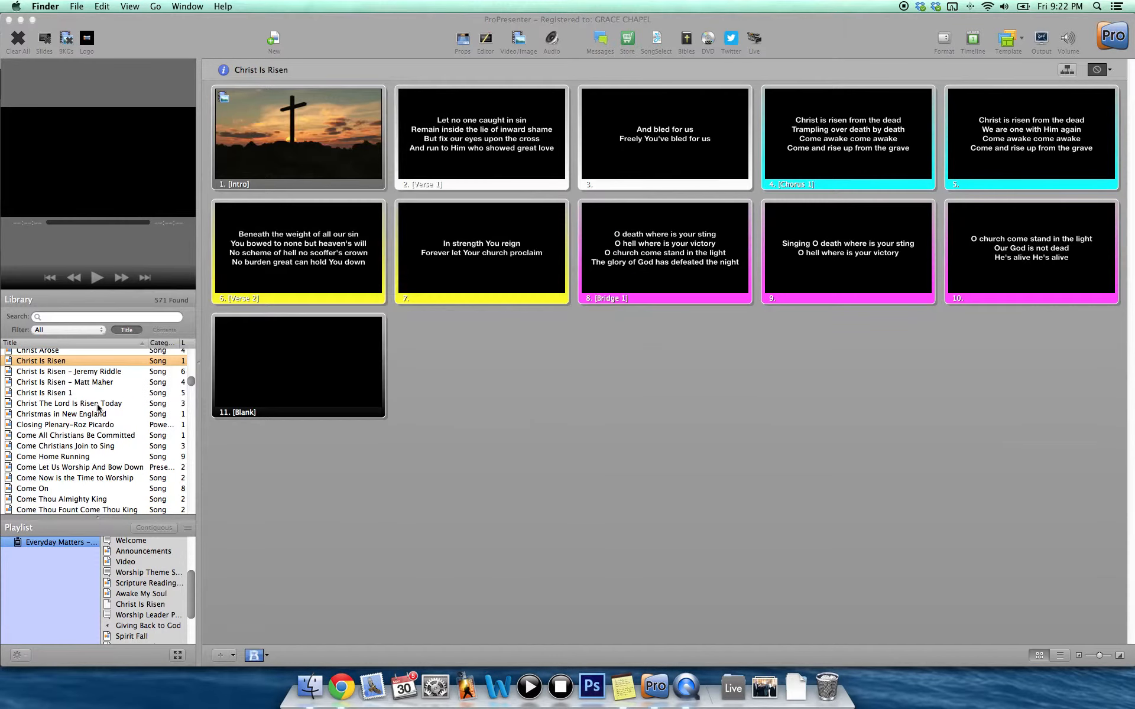
Rename the imported song Christ Is Risen 1 as "Christ Is Risen" in the library.
click(63, 393)
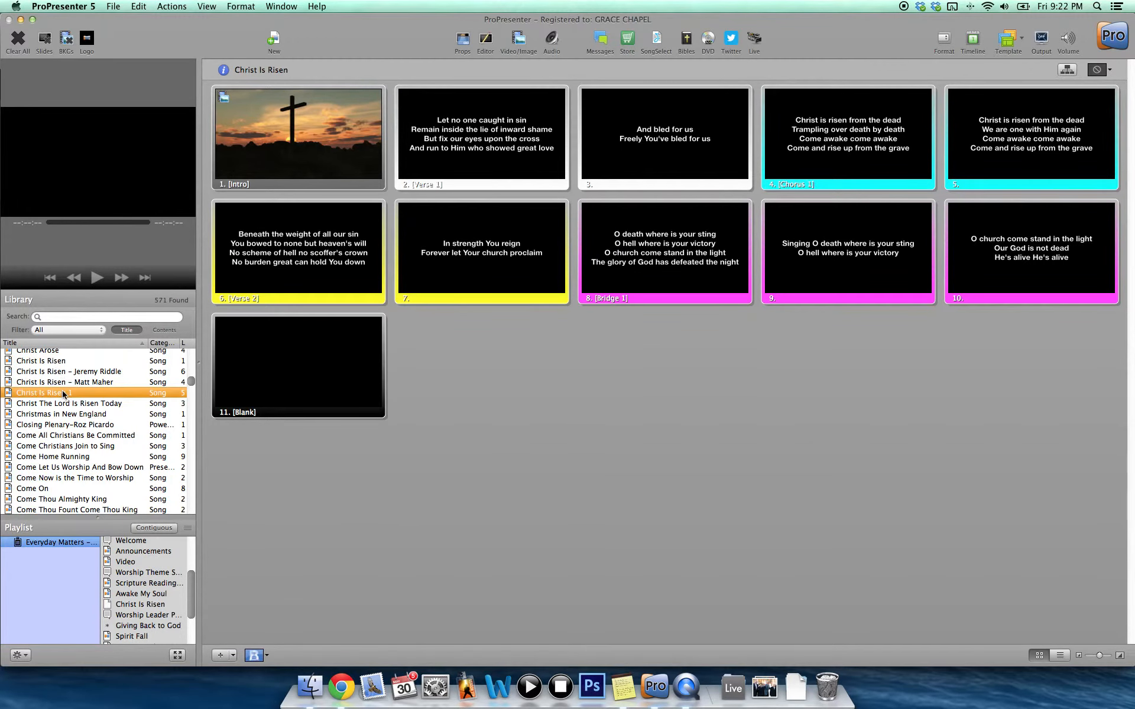
right_click(63, 393)
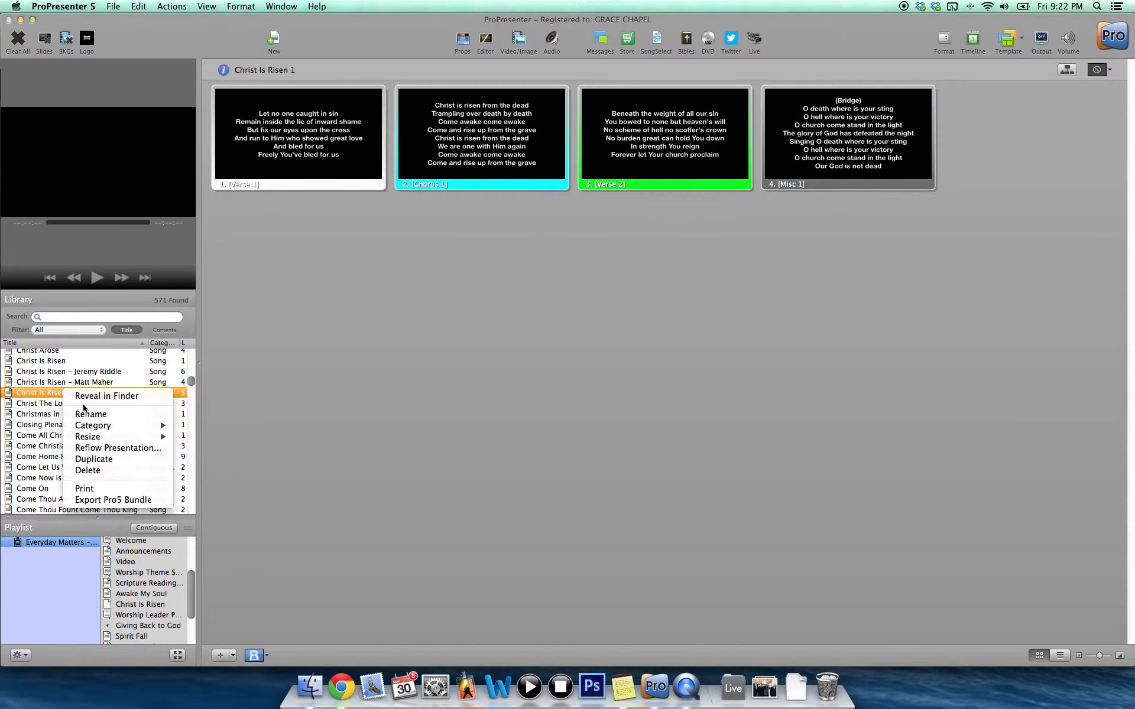
click(87, 416)
key(Right)
key(BackSpace)
key(BackSpace)
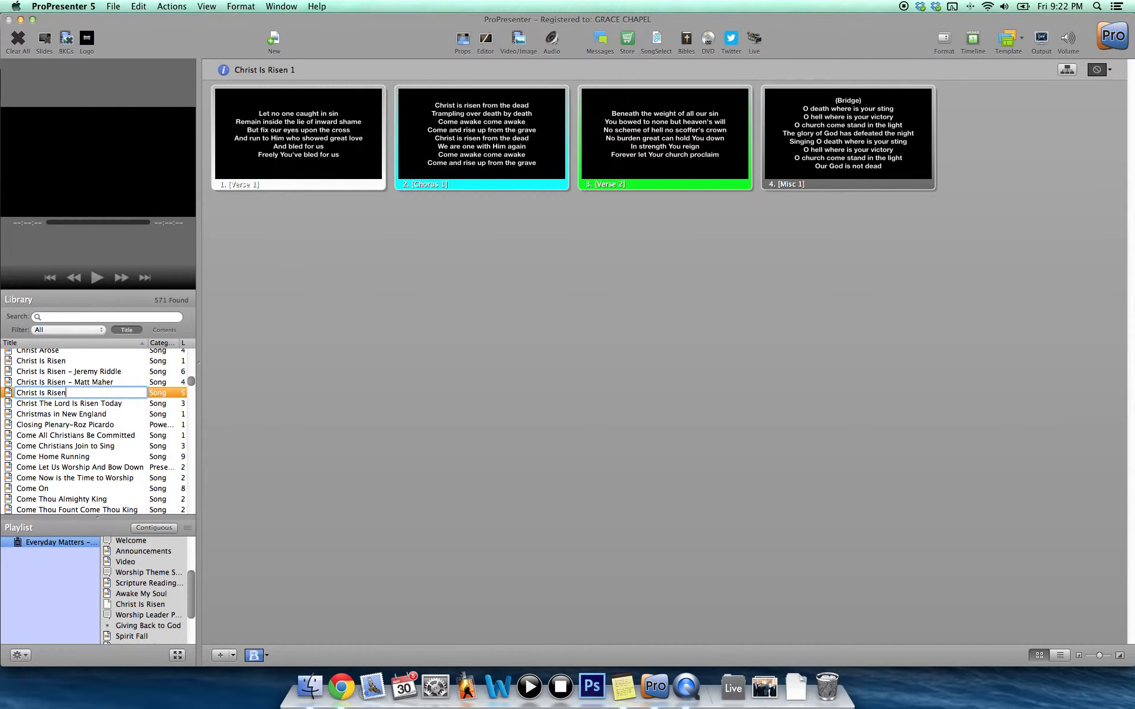
key(Return)
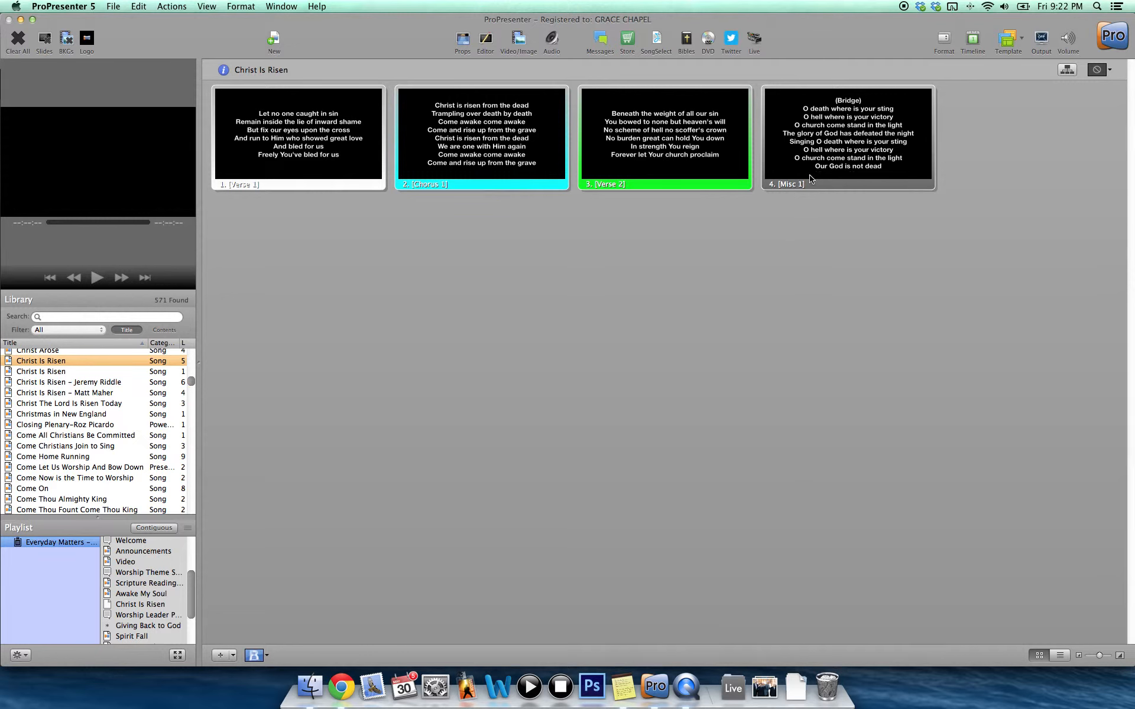
Set the group label of the fourth slide, Misc 1, to a custom label named "Bridge".
click(821, 147)
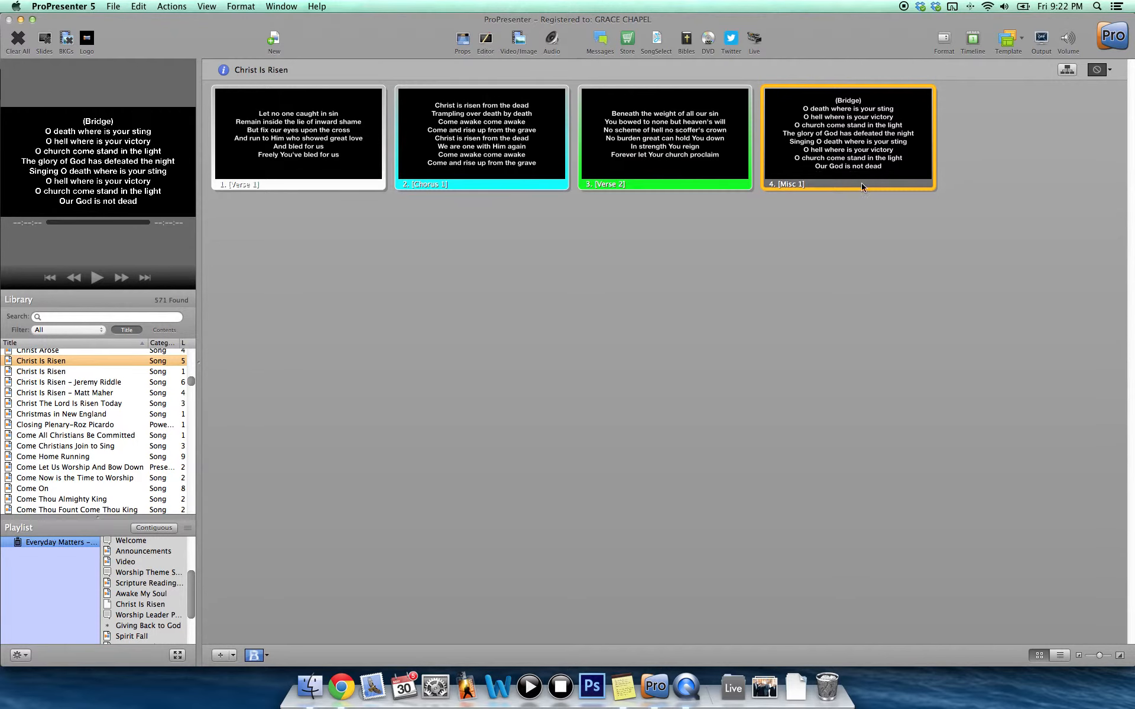
right_click(835, 164)
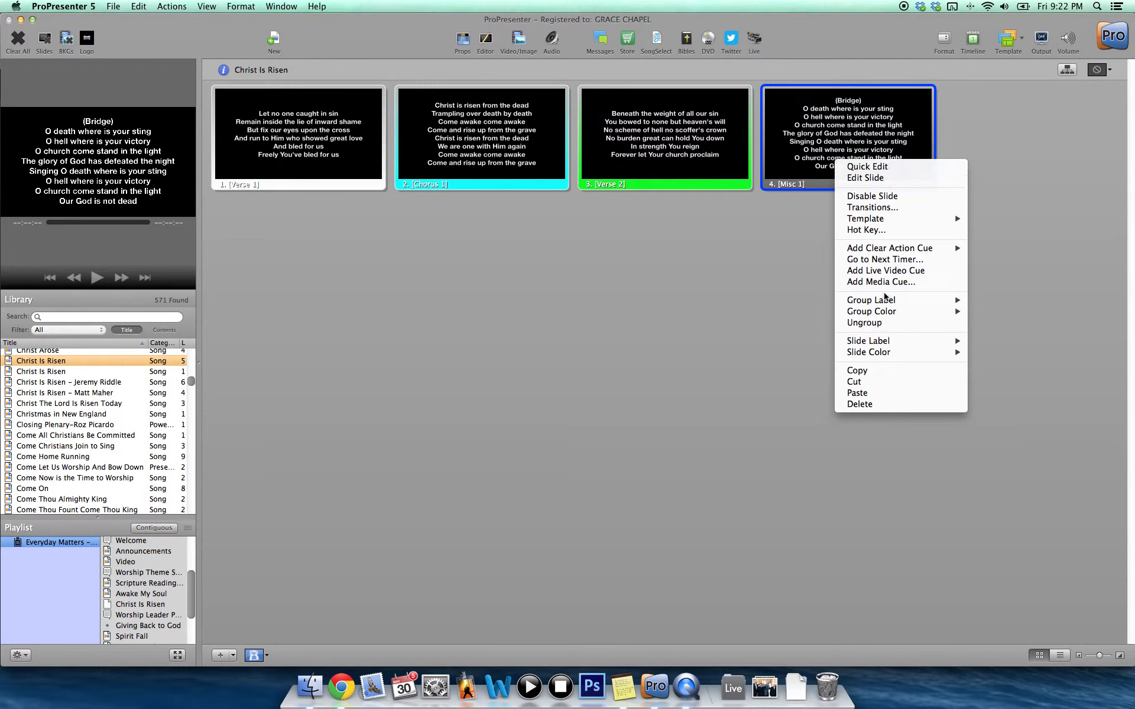
mouse_move(886, 302)
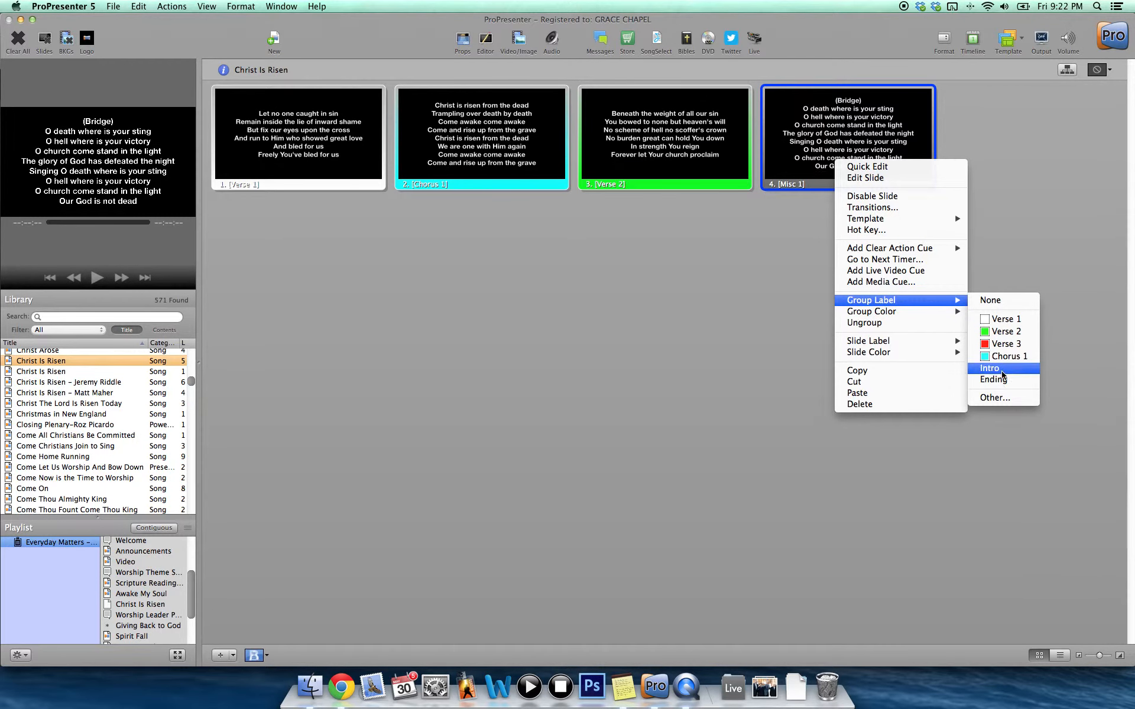
click(996, 398)
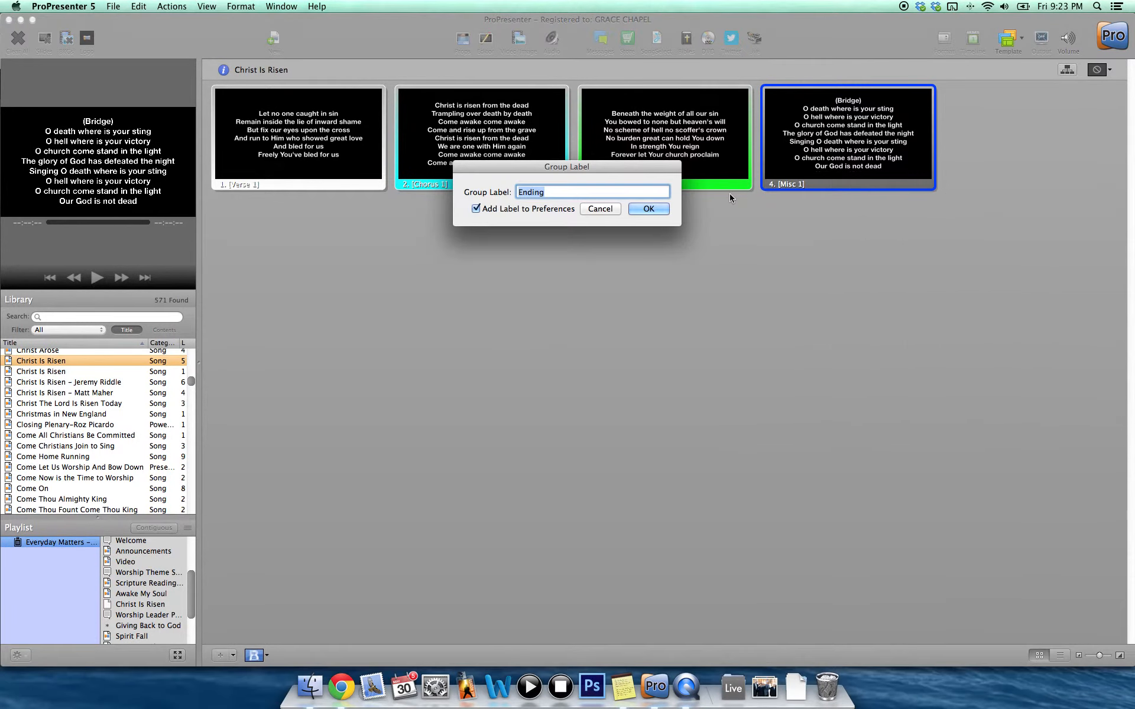
text(Bri)
text(ge)
key(Return)
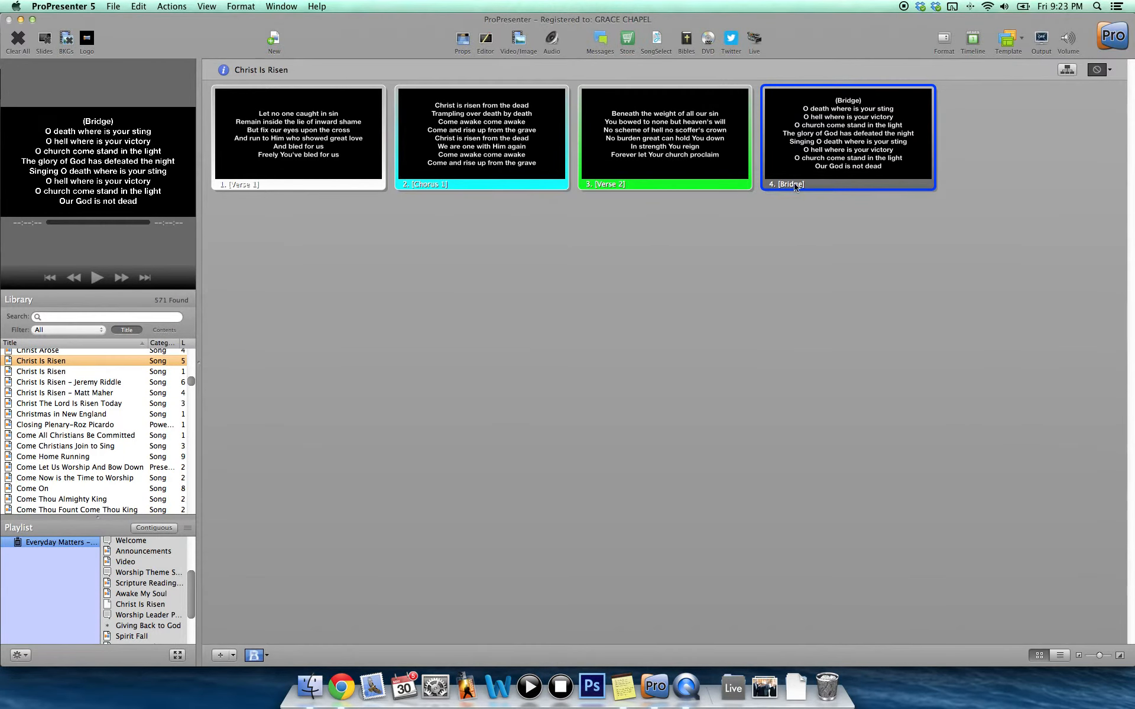
right_click(822, 159)
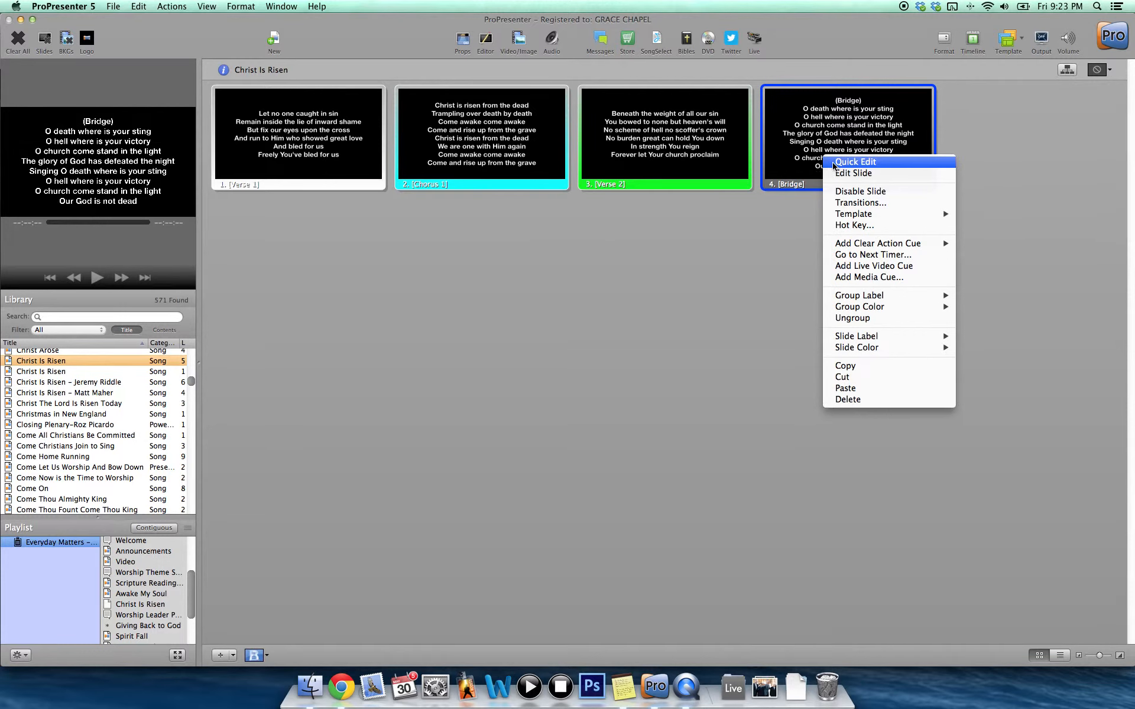
click(785, 211)
click(786, 214)
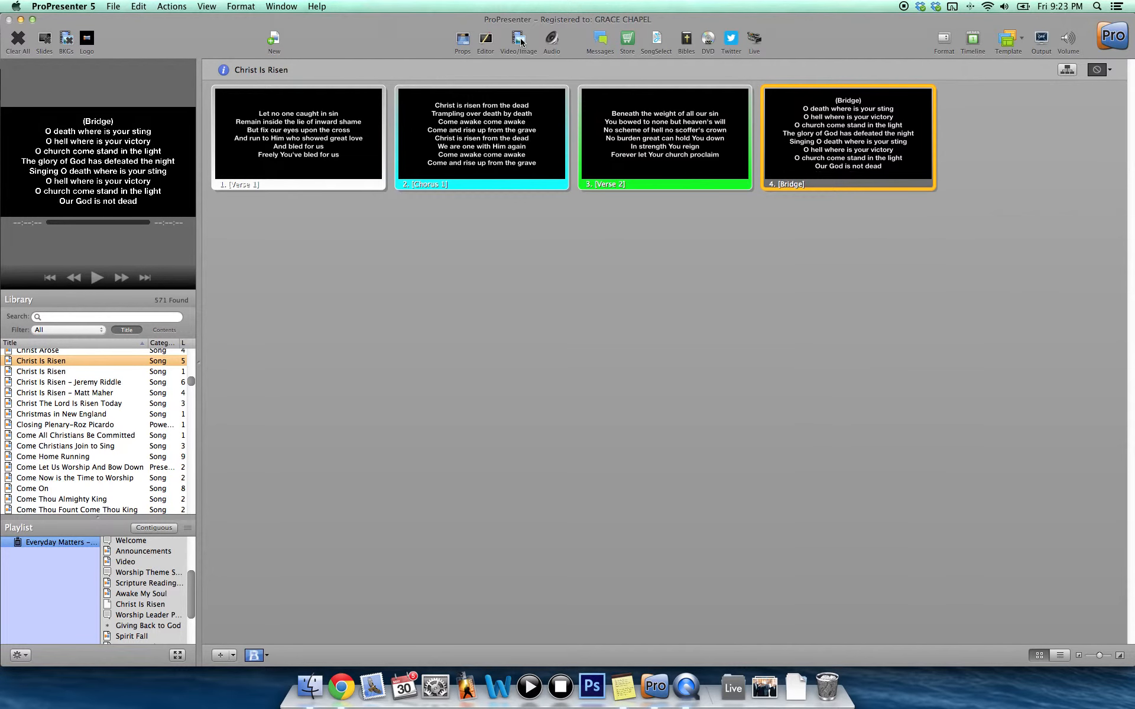
Open the Bridge slide in the Editor and delete the "(Bridge)" heading along with its empty line from the lyrics.
click(484, 42)
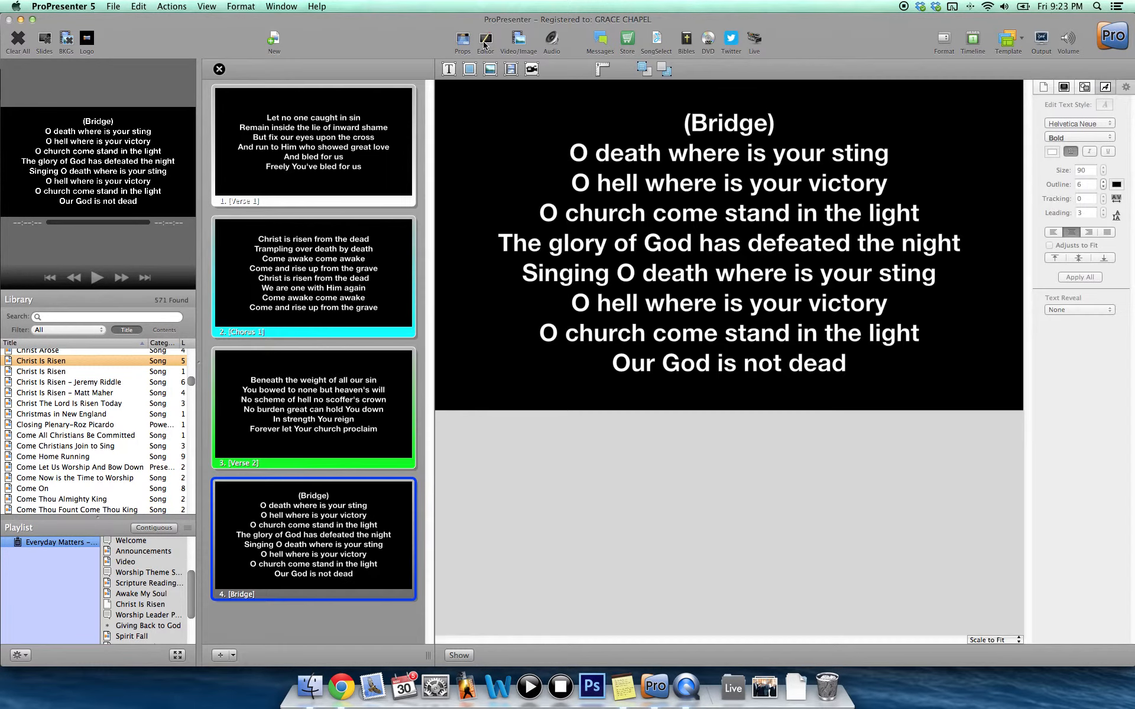
double_click(724, 129)
click(727, 125)
drag(789, 125, 646, 124)
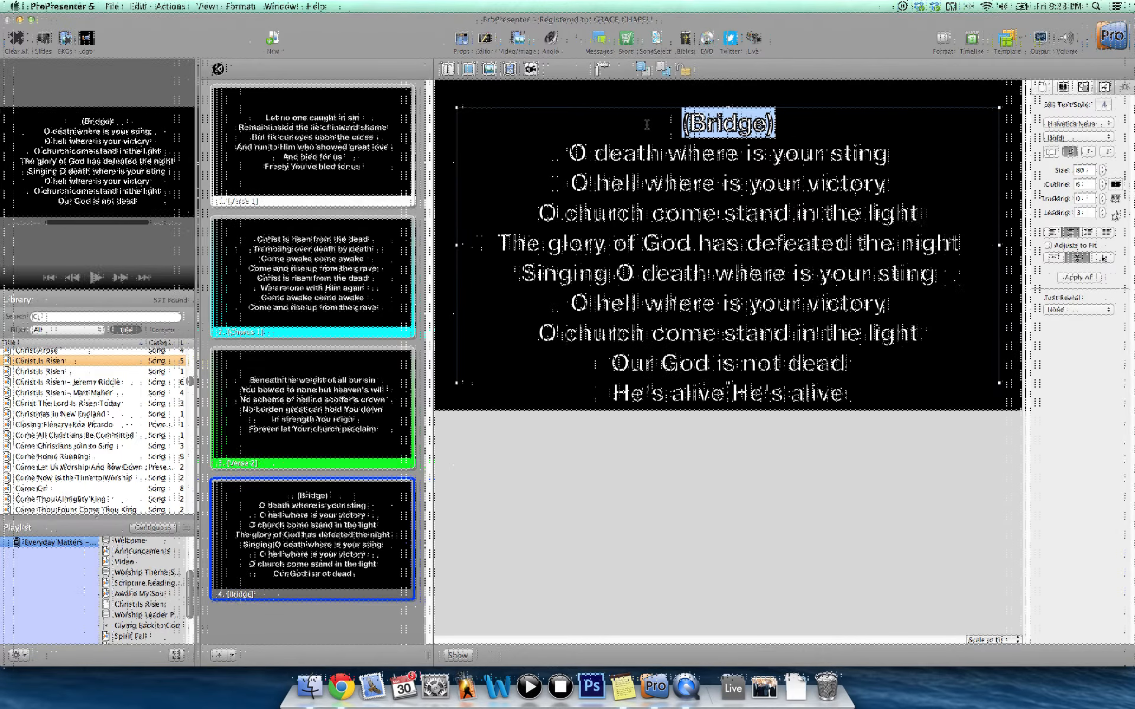
key(BackSpace)
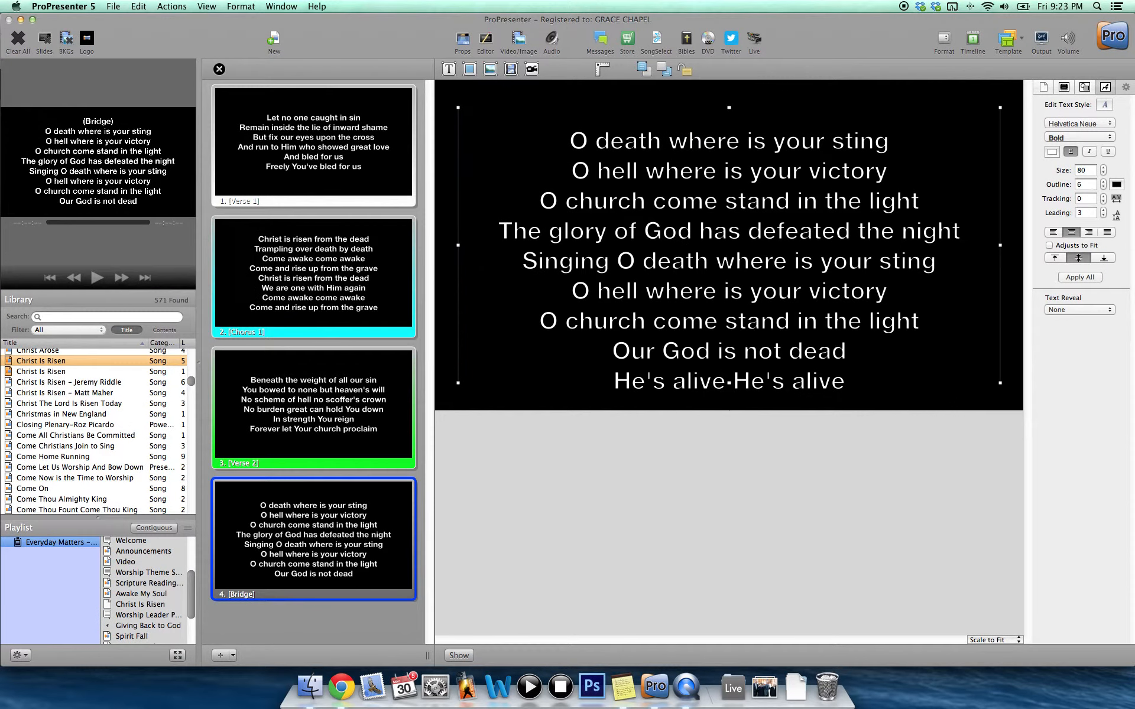
key(BackSpace)
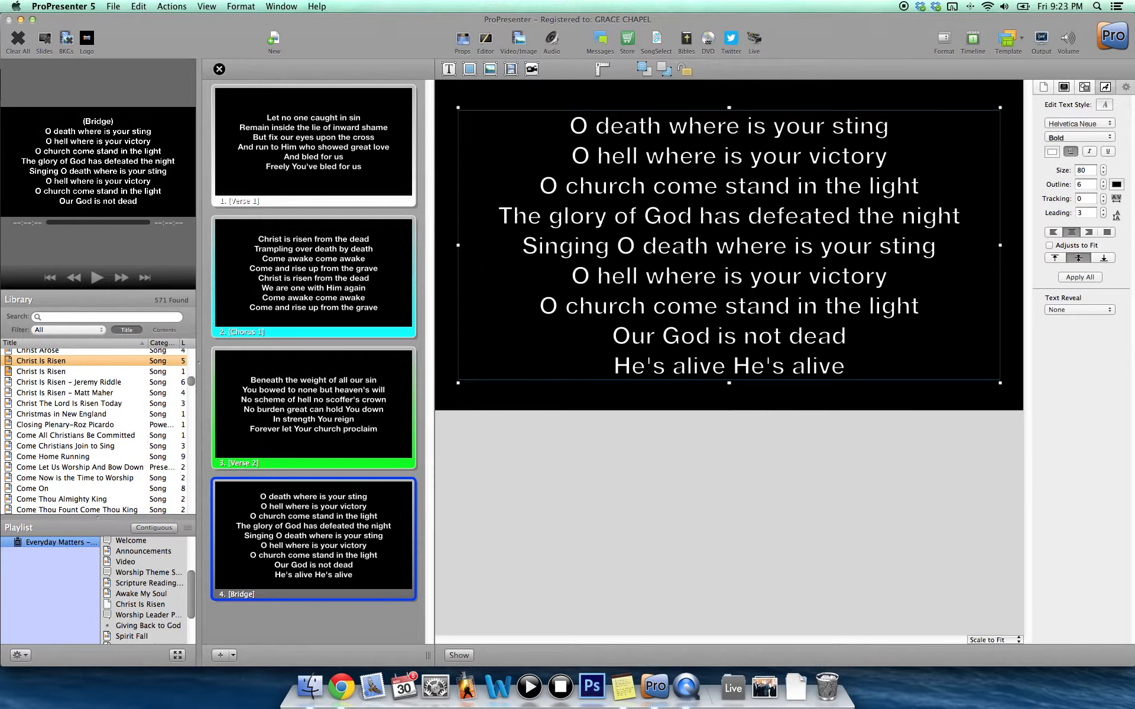